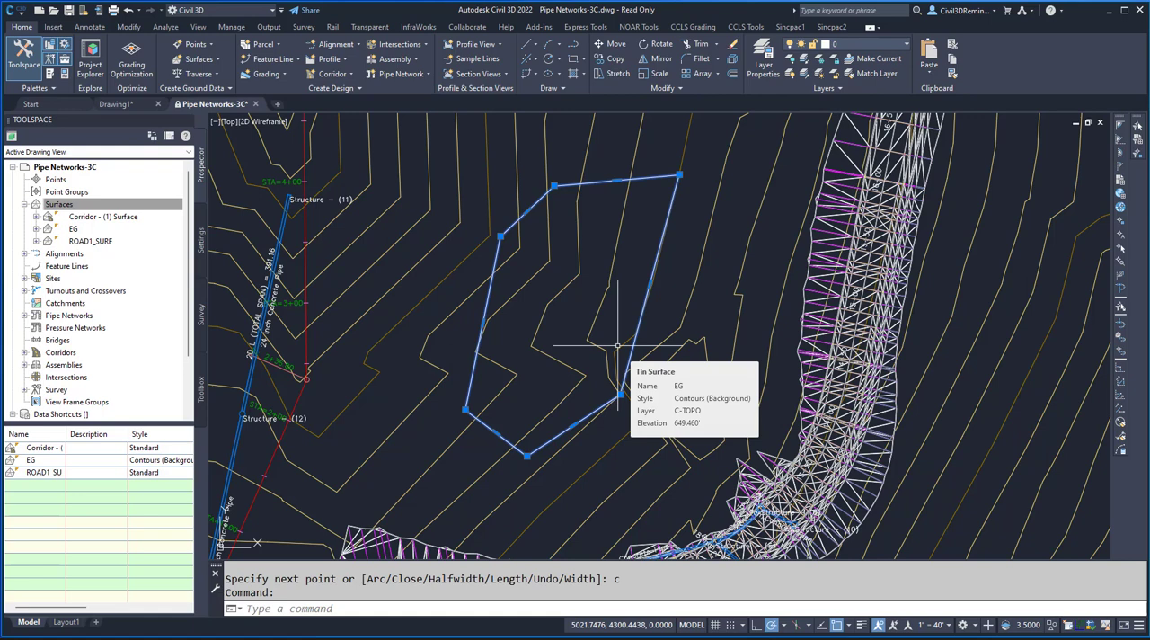
# - Set the elevation of the selected closed polyline to 640
pyautogui.hotkey('ctrl', '1')
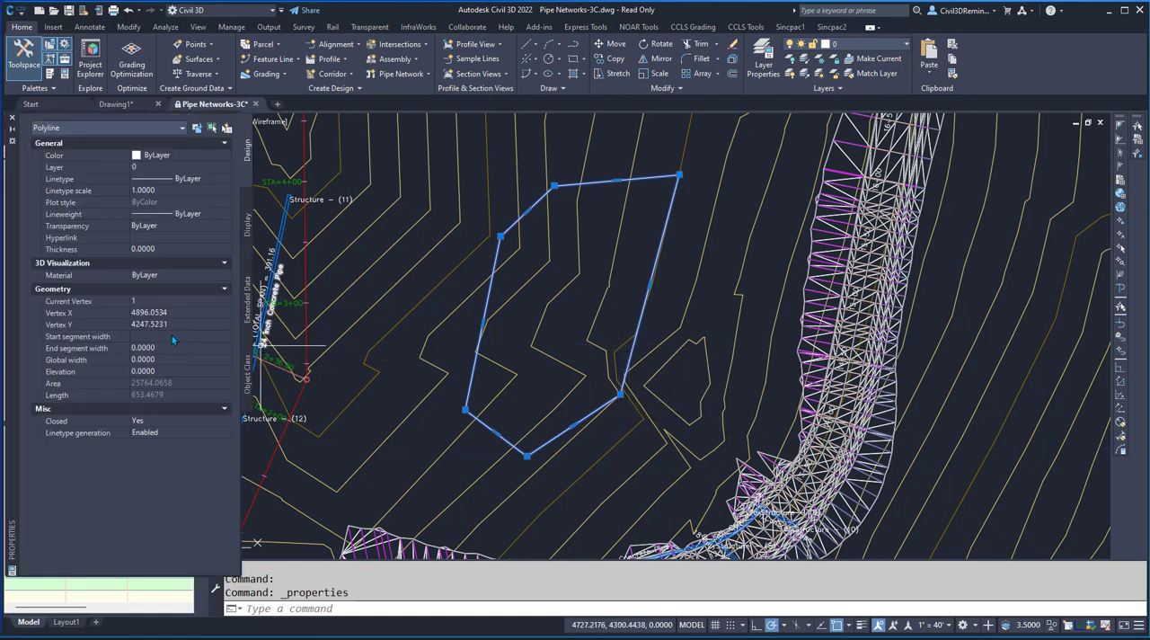
pyautogui.click(172, 335)
pyautogui.click(156, 369)
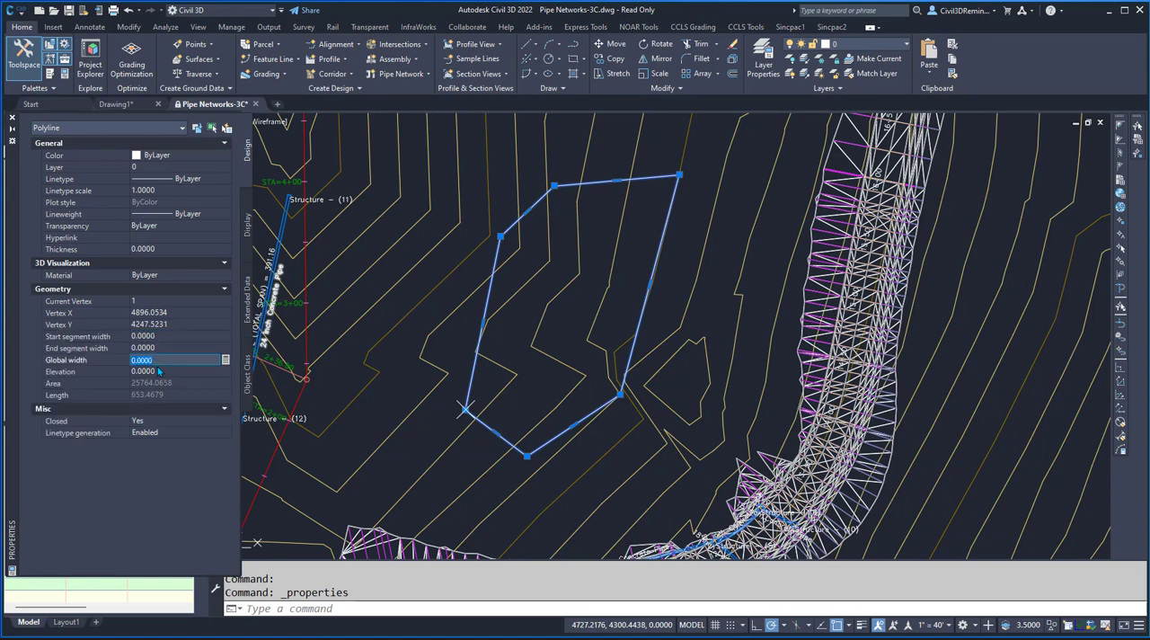
pyautogui.write('640')
pyautogui.press('Return')
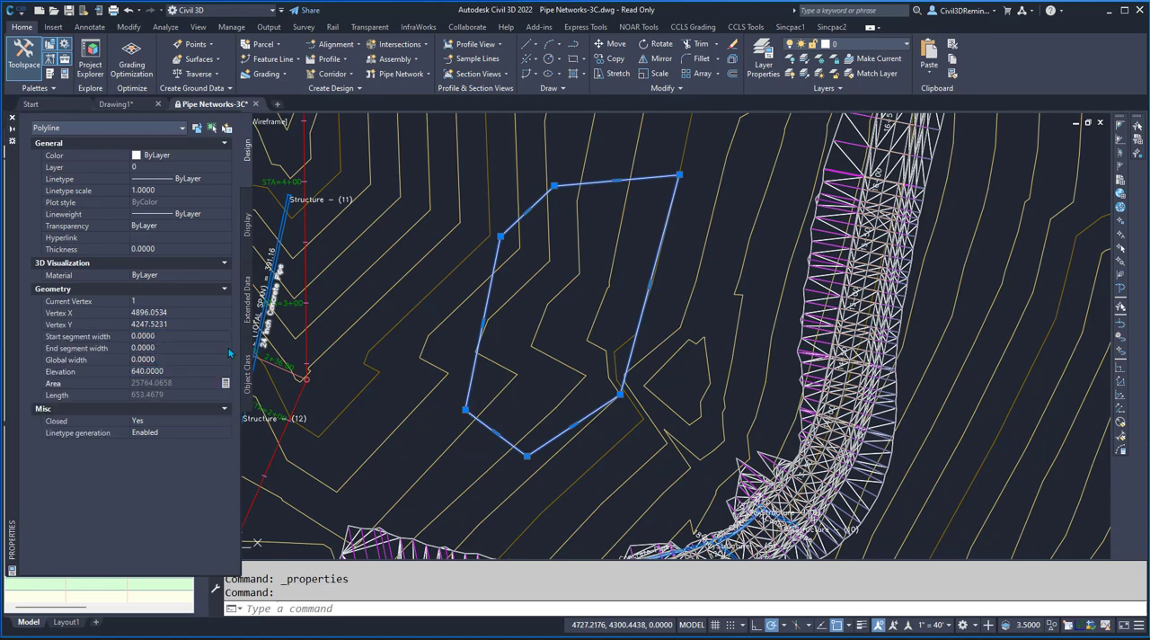
# - Begin creating a feature line from the selected polyline, placing it in a new site named Basin
pyautogui.click(268, 60)
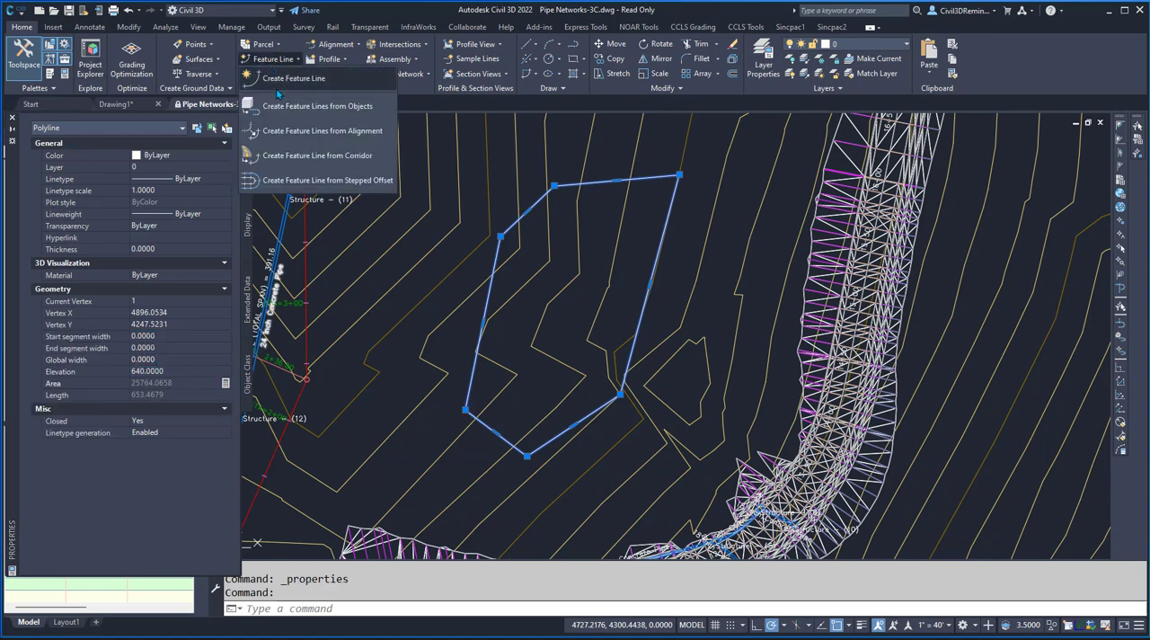
pyautogui.click(286, 108)
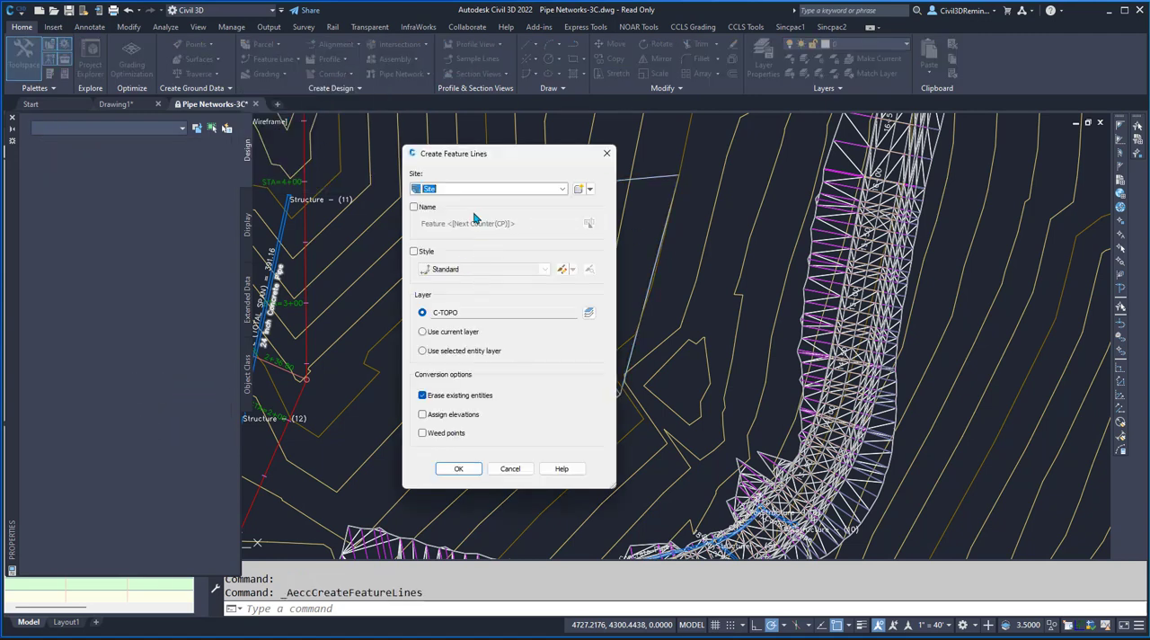
pyautogui.click(579, 189)
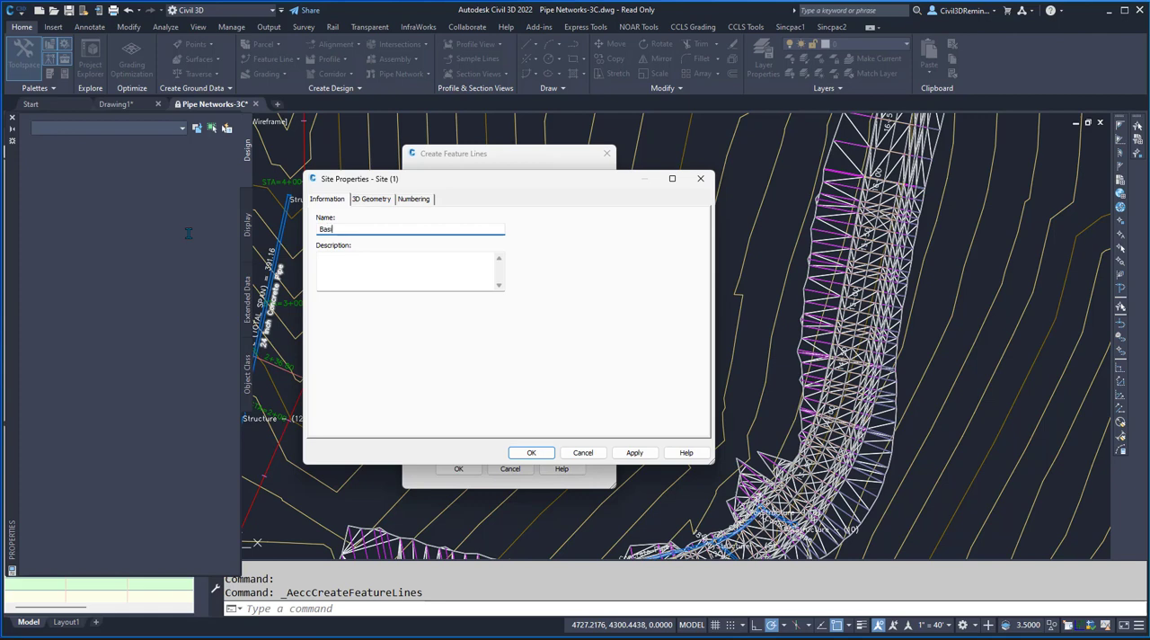
pyautogui.click(516, 455)
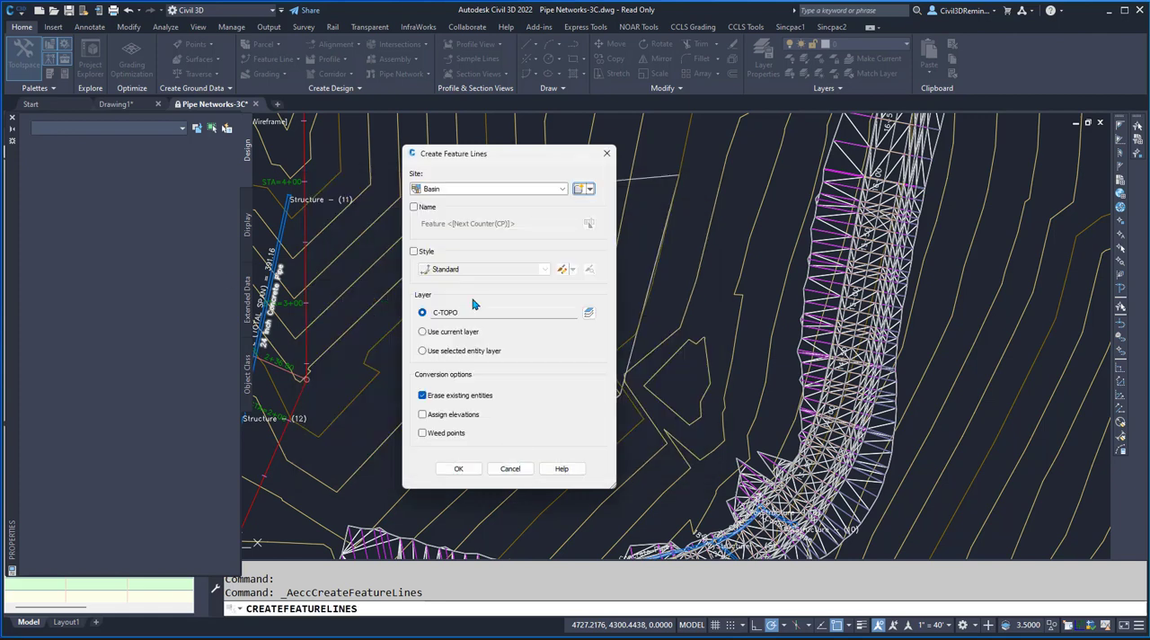
# - Use Bottom as the feature line's name prefix before the counter, apply the Standard style, and create it without assigning elevations
pyautogui.click(413, 208)
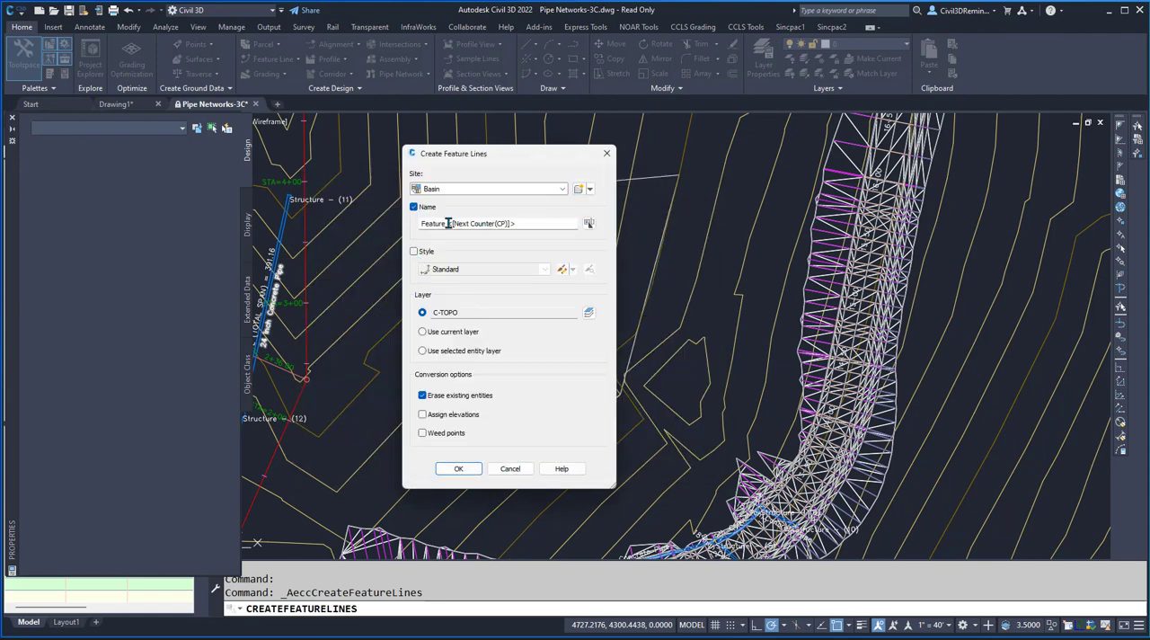
pyautogui.moveTo(449, 223); pyautogui.dragTo(168, 233)
pyautogui.write('Bottom')
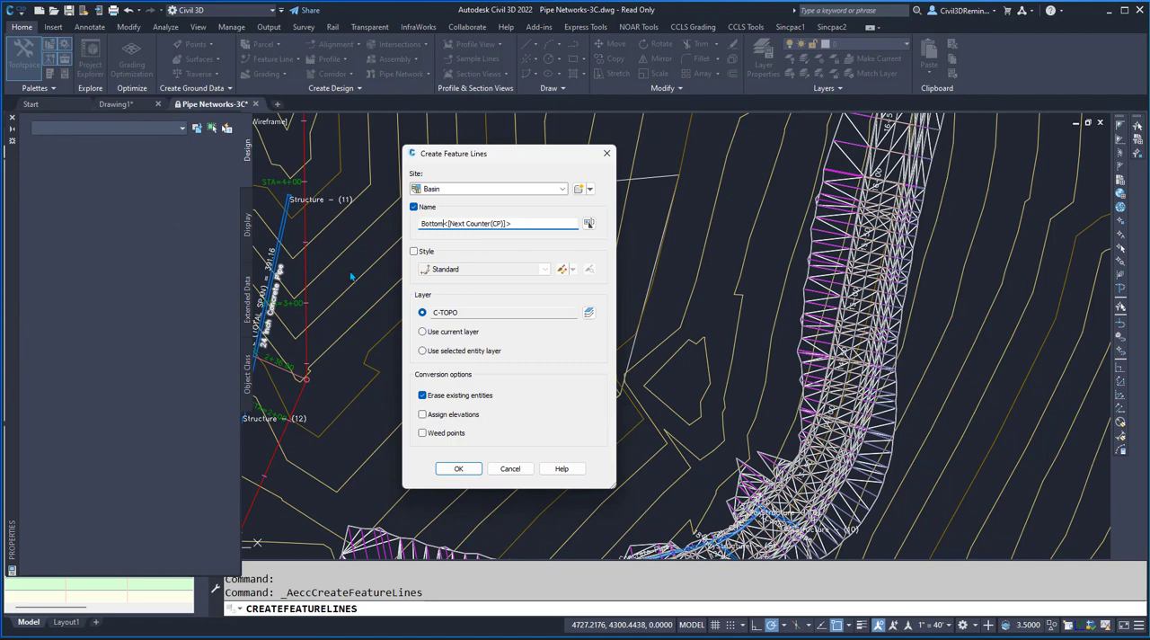
pyautogui.click(426, 256)
pyautogui.click(476, 269)
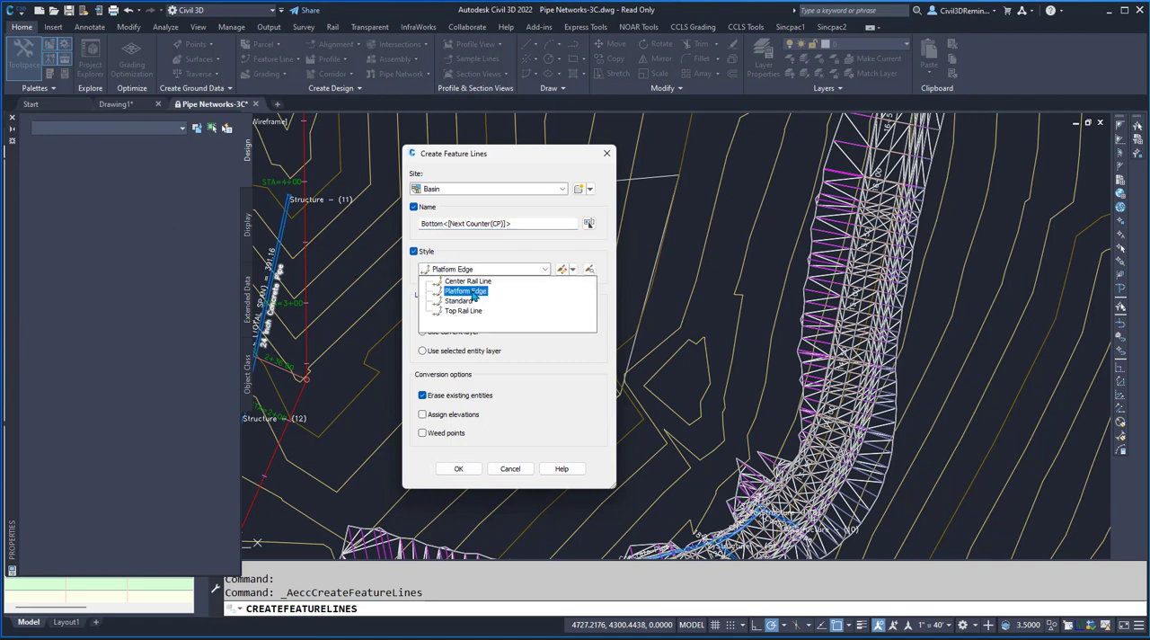
pyautogui.click(469, 300)
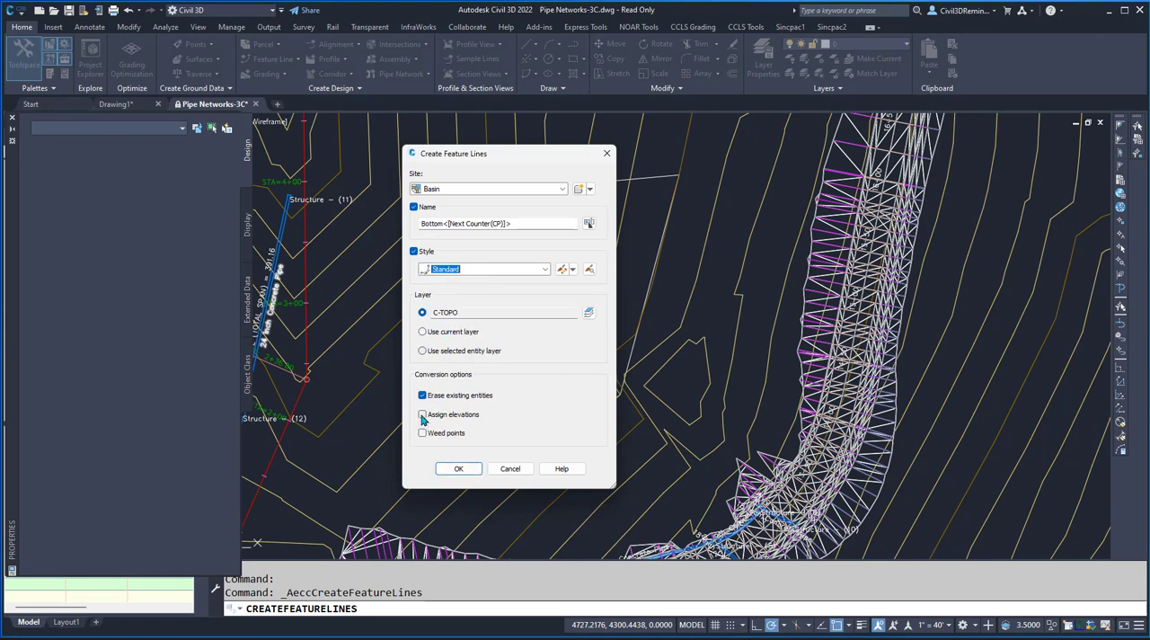
pyautogui.click(452, 471)
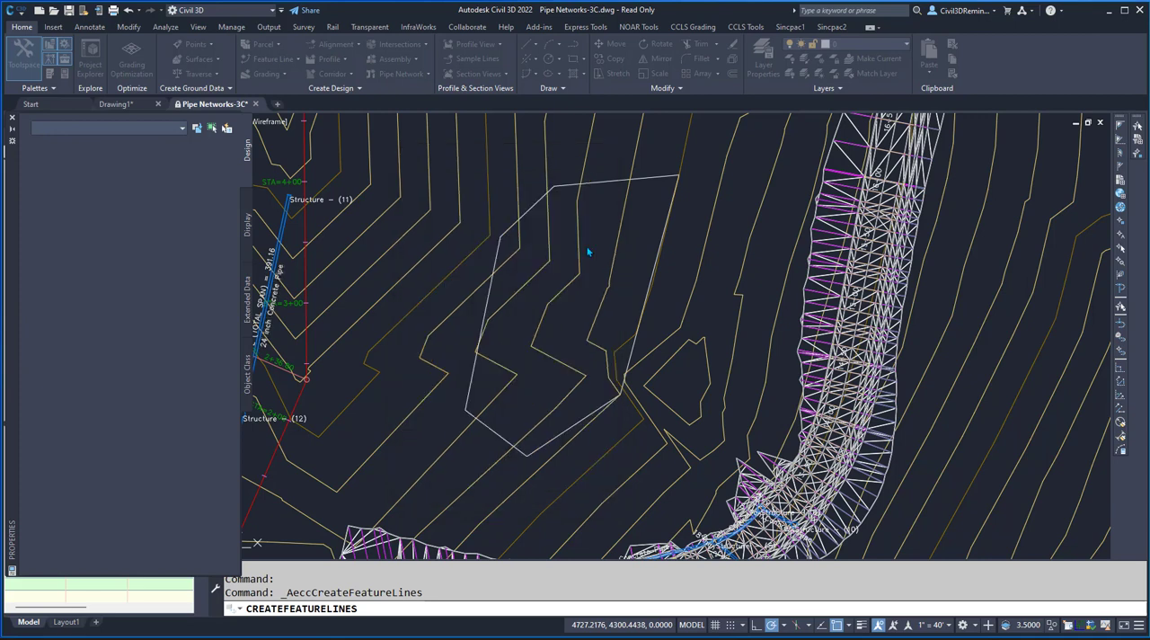
# - Check the new feature line's properties, including site and elevations, and close the properties display
pyautogui.click(541, 197)
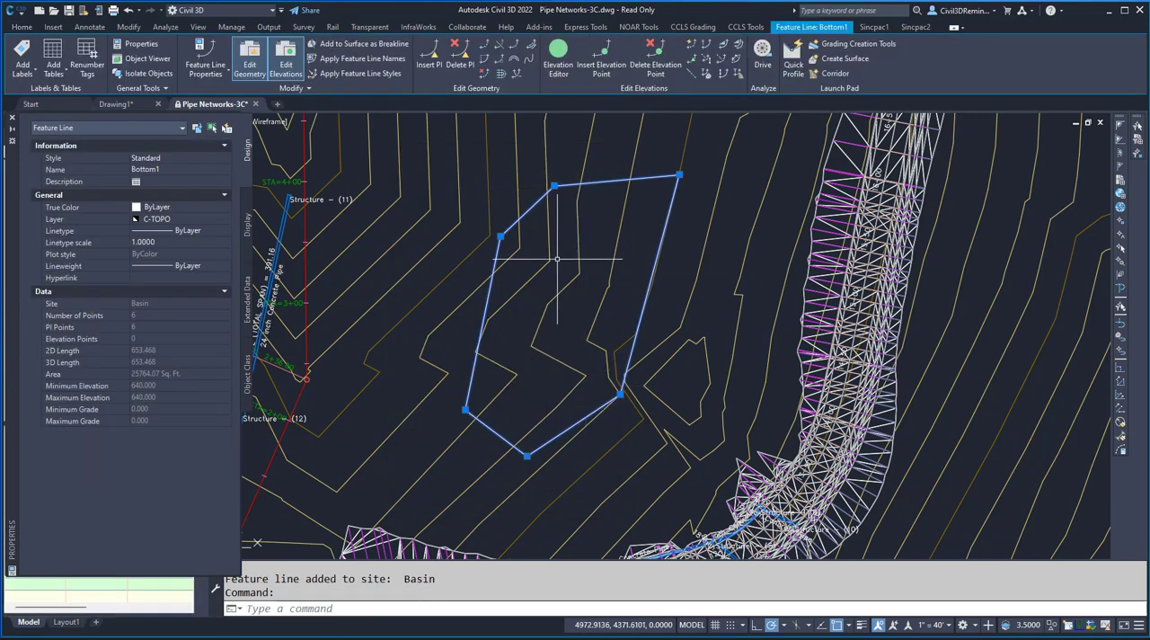
pyautogui.click(12, 118)
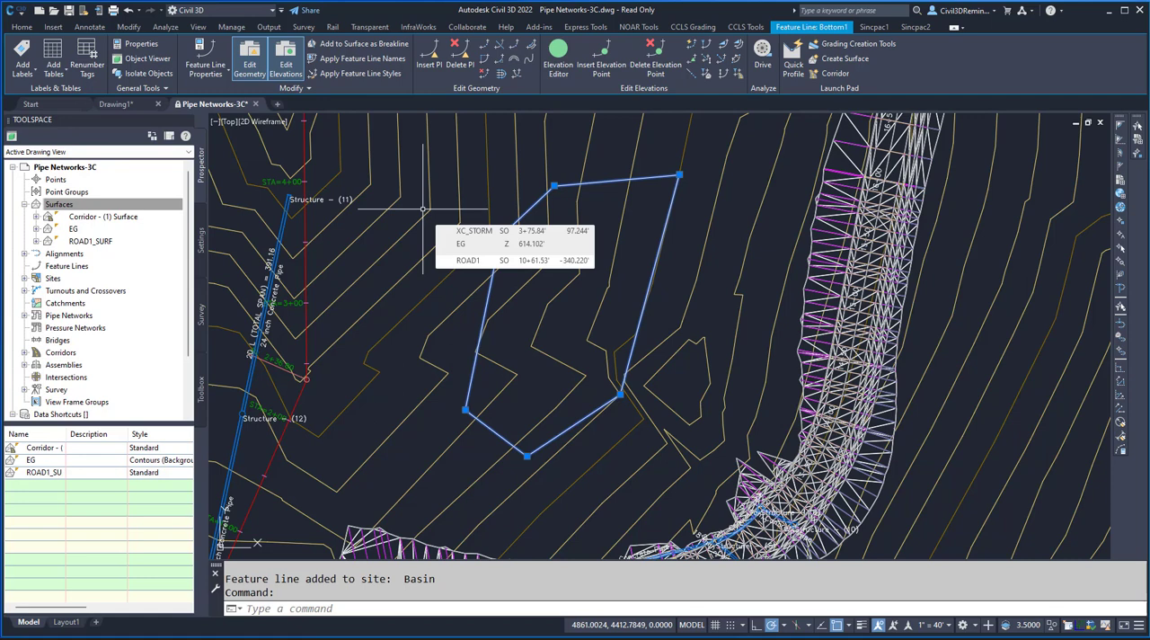
pyautogui.press('Escape')
# - Open the Grading Creation Tools and choose Basin as the site for a new grading group
pyautogui.click(266, 74)
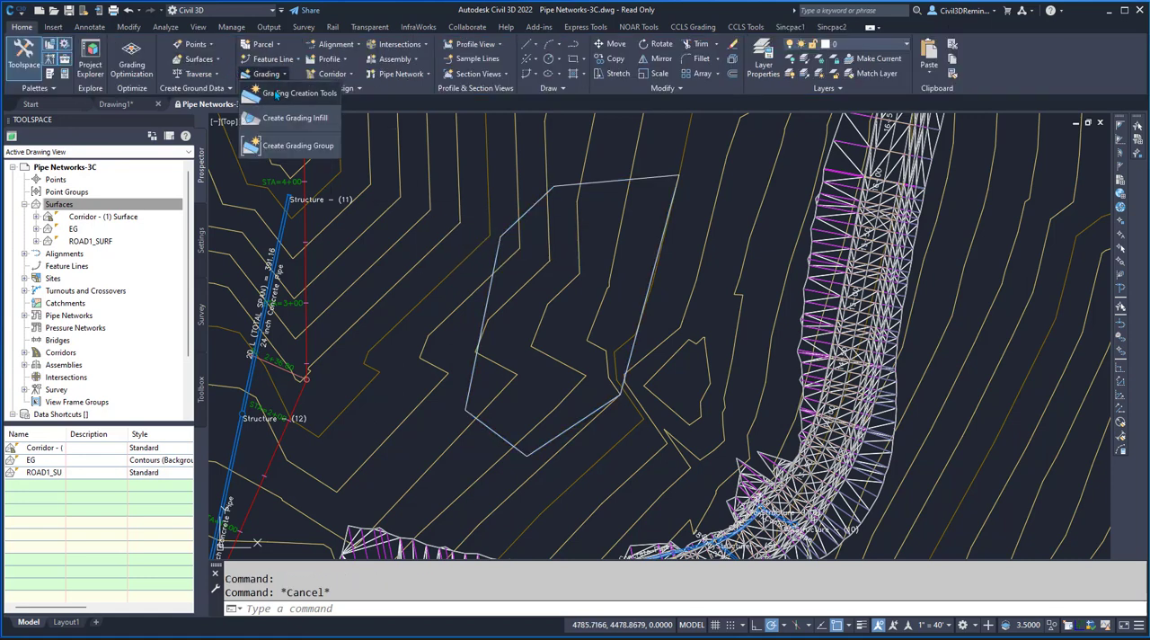
pyautogui.click(279, 98)
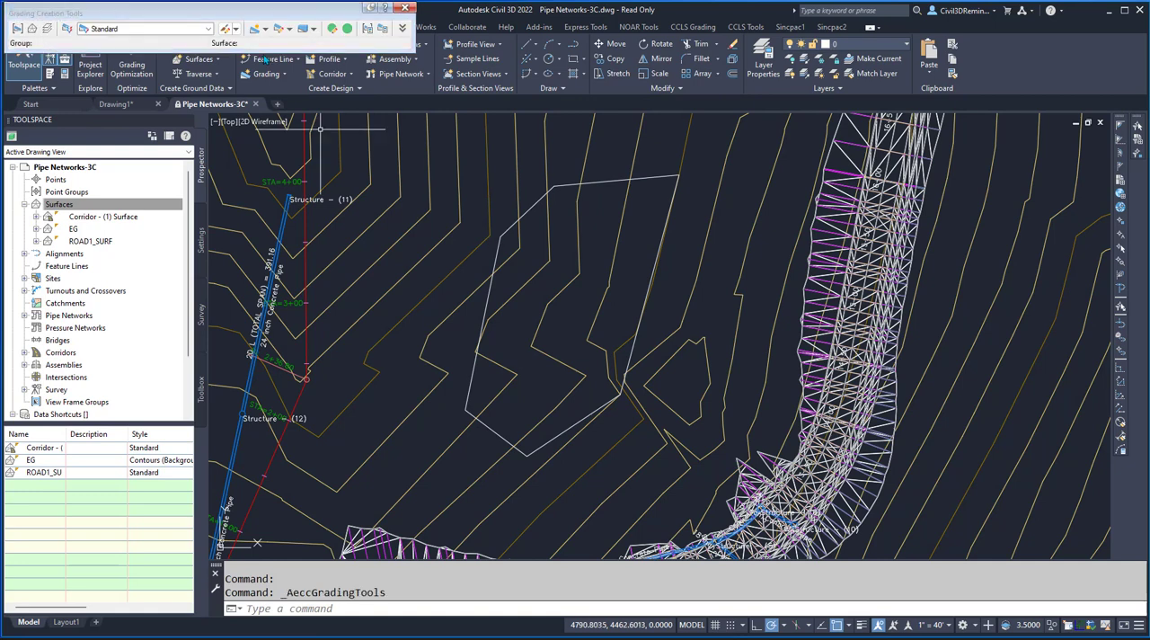
pyautogui.click(16, 31)
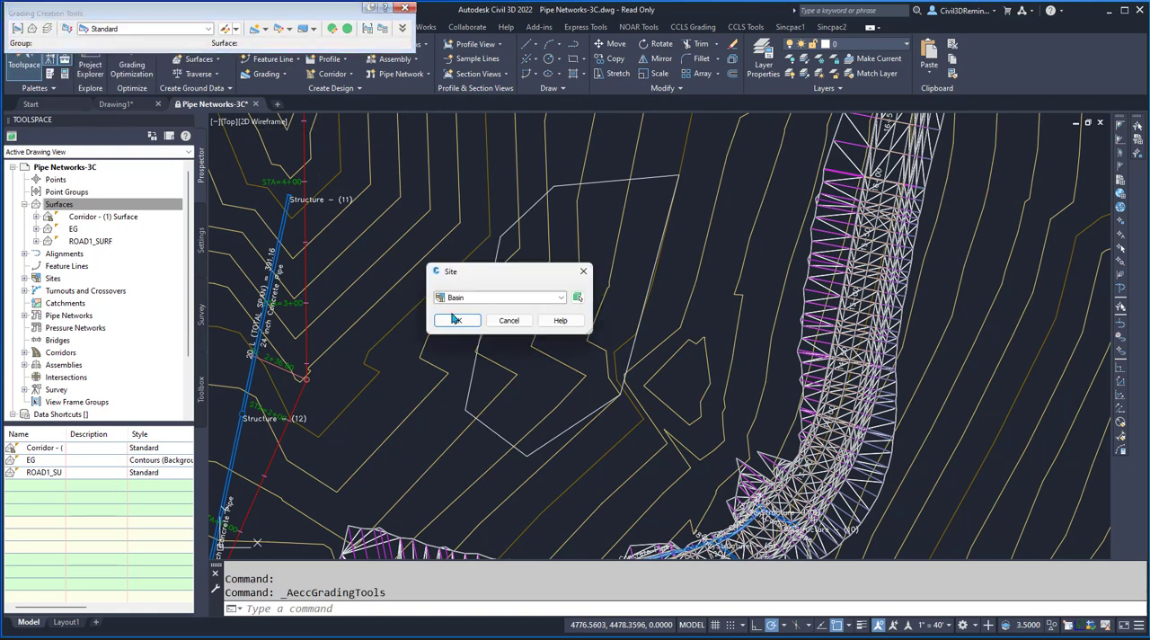
pyautogui.click(476, 298)
pyautogui.click(471, 308)
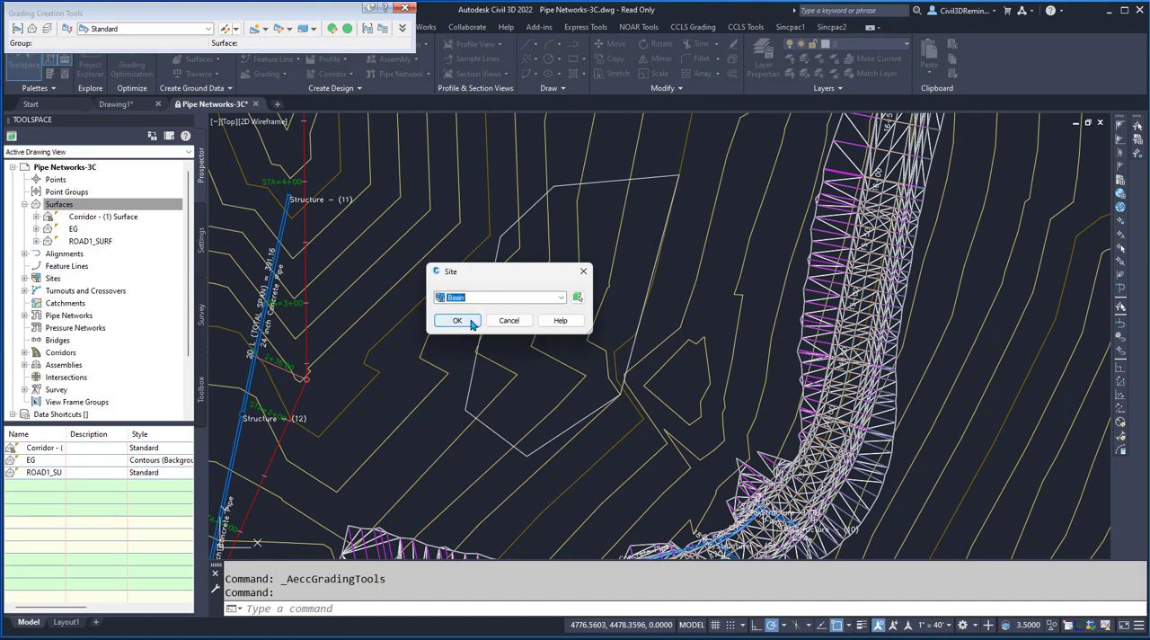
pyautogui.click(458, 320)
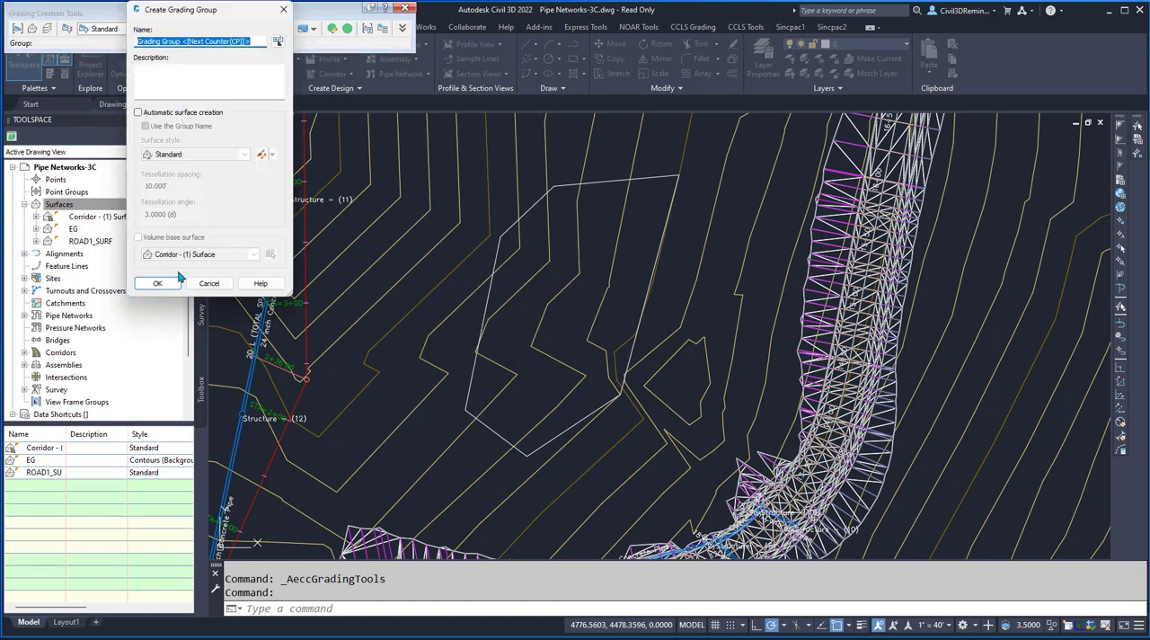
# - Name the grading group Pond and enable automatic surface creation using the group name
pyautogui.write('Pond')
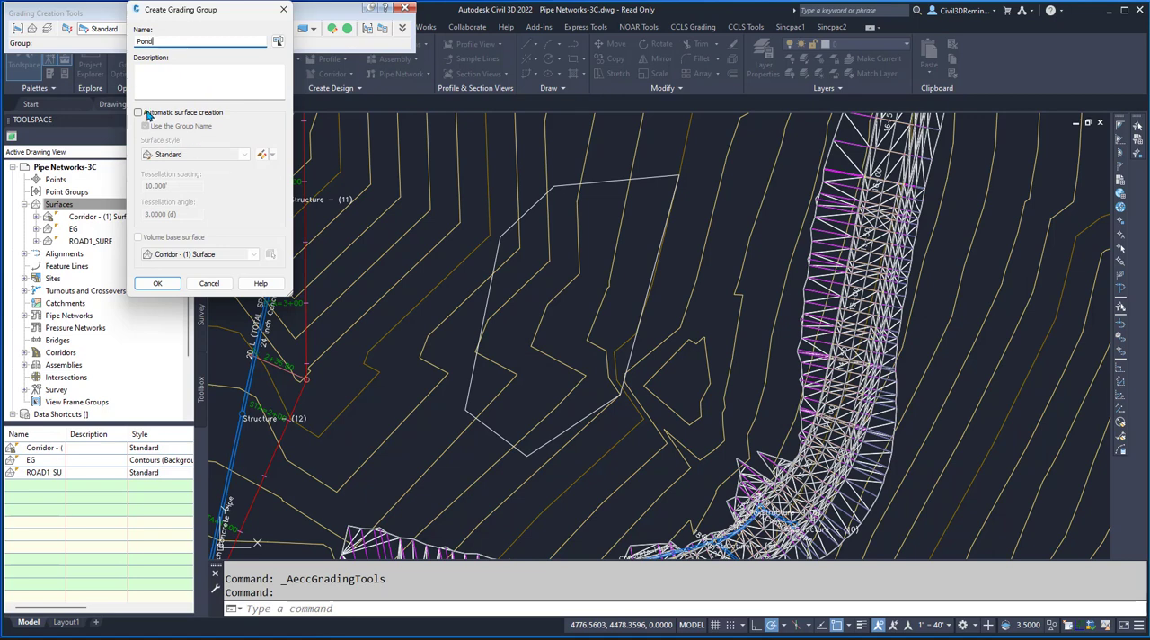
pyautogui.click(149, 115)
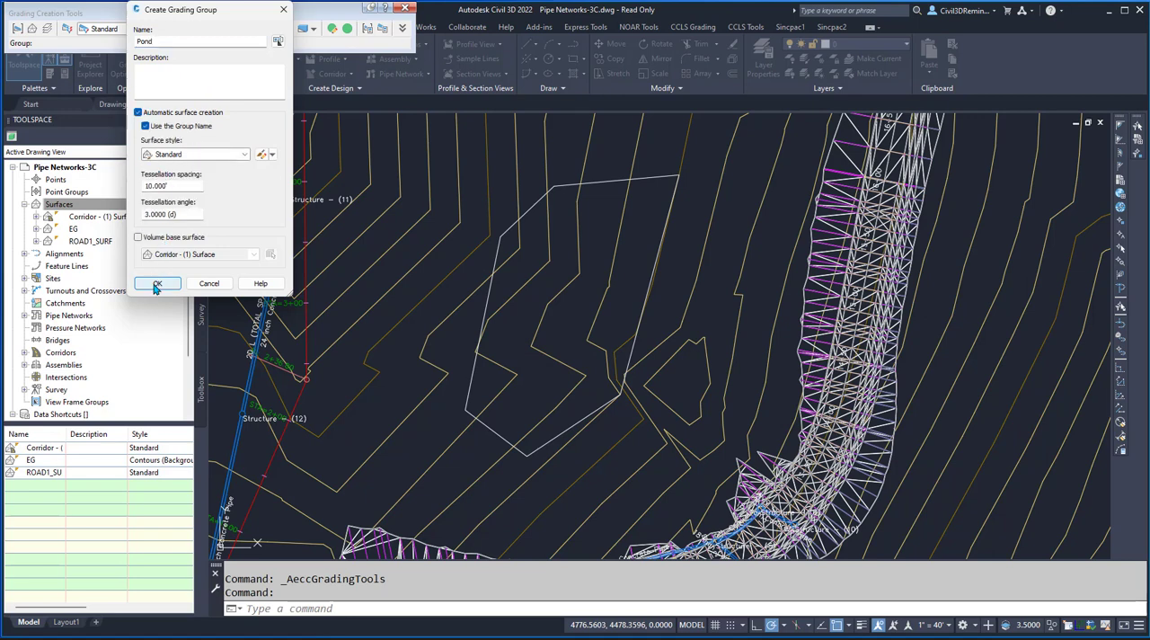
pyautogui.click(157, 285)
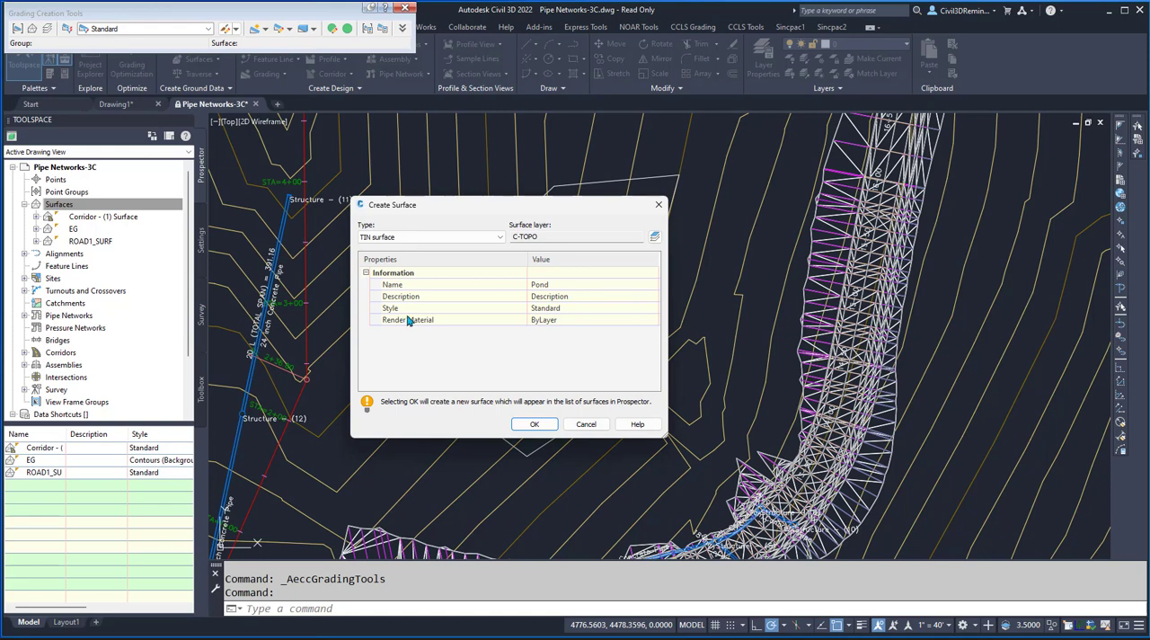
# - Create the group's TIN surface named Pond with the Standard style
pyautogui.click(617, 310)
pyautogui.click(655, 309)
pyautogui.click(501, 303)
pyautogui.click(469, 344)
pyautogui.click(517, 400)
pyautogui.click(534, 423)
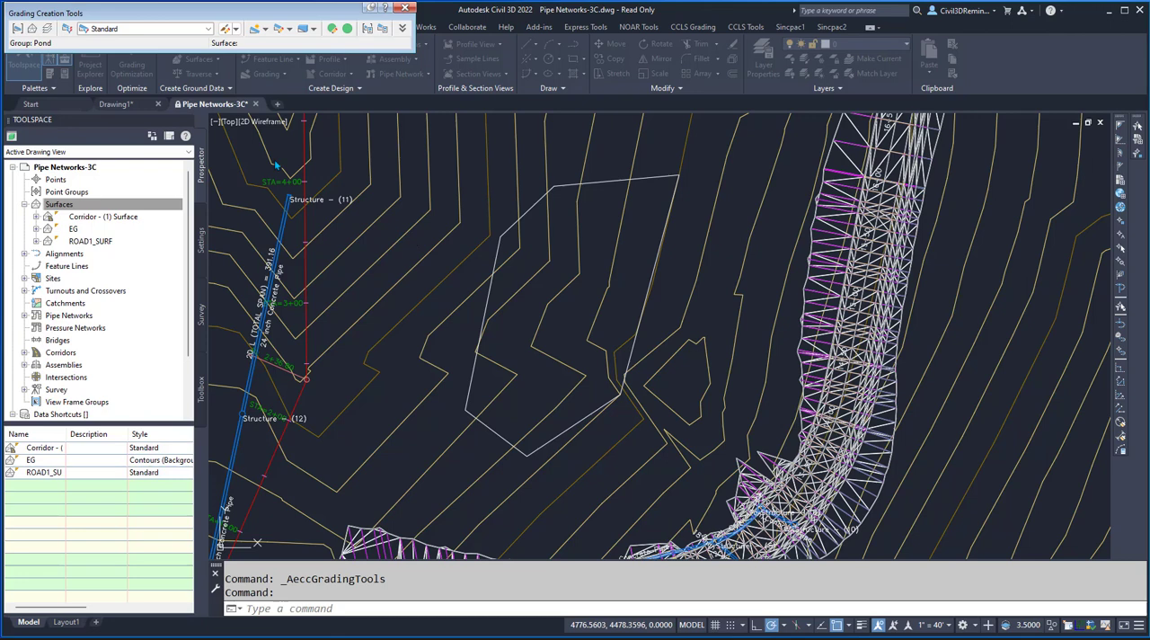
# - Set EG as the target surface for the Pond grading group
pyautogui.click(32, 28)
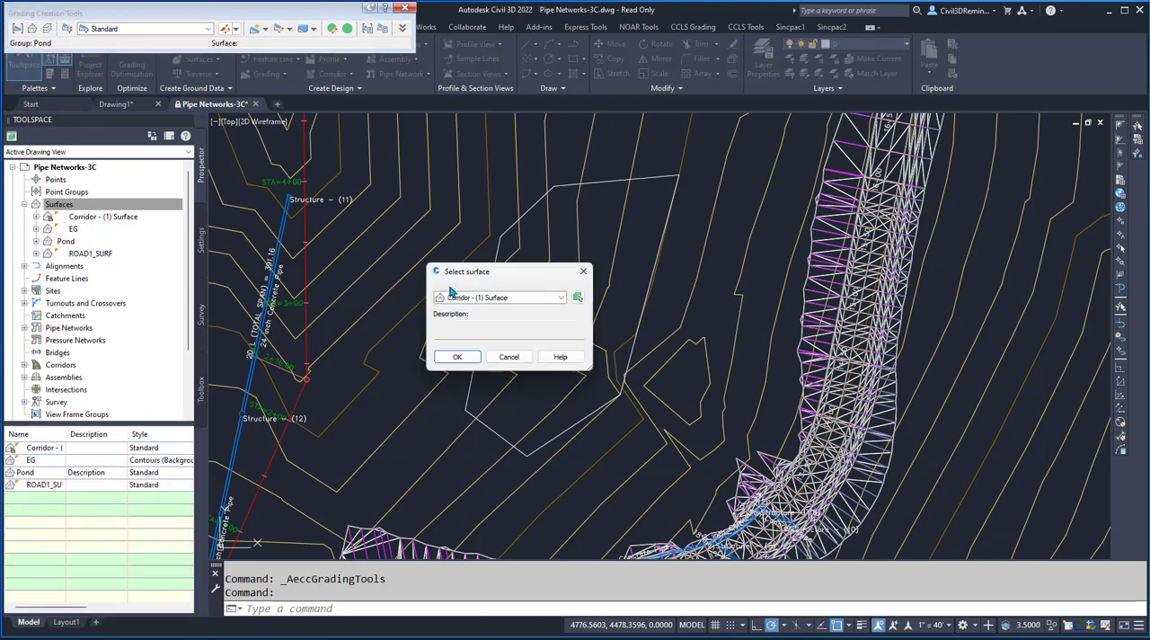
pyautogui.click(473, 297)
pyautogui.click(471, 311)
pyautogui.click(459, 357)
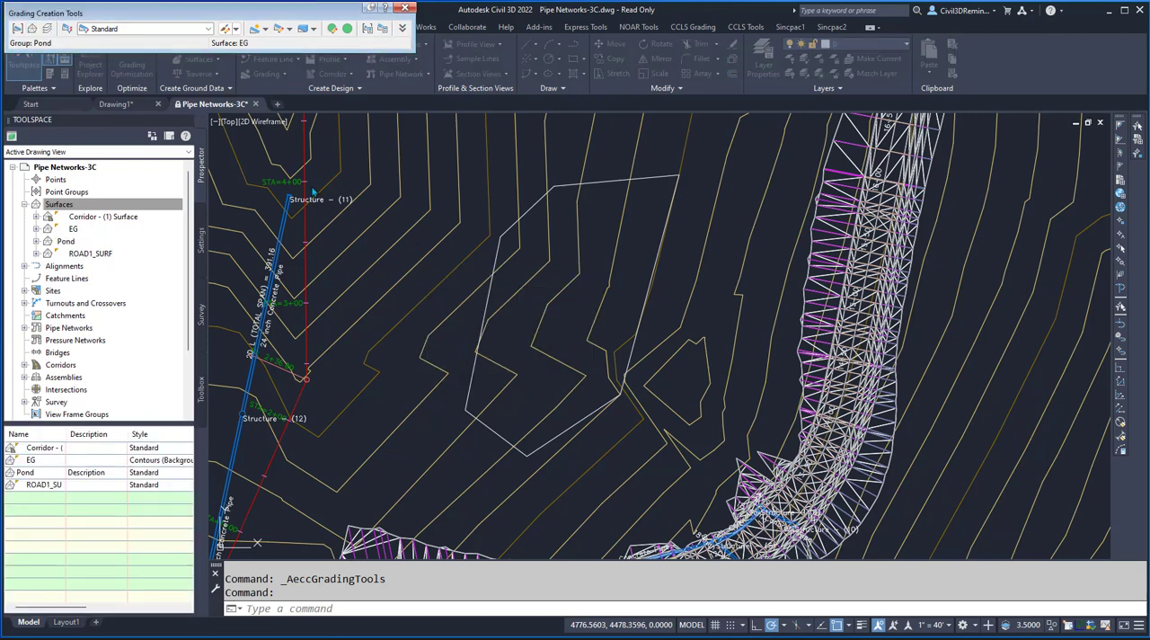
# - Keep the Standard grading criteria set and open its criteria parameters for editing
pyautogui.click(125, 28)
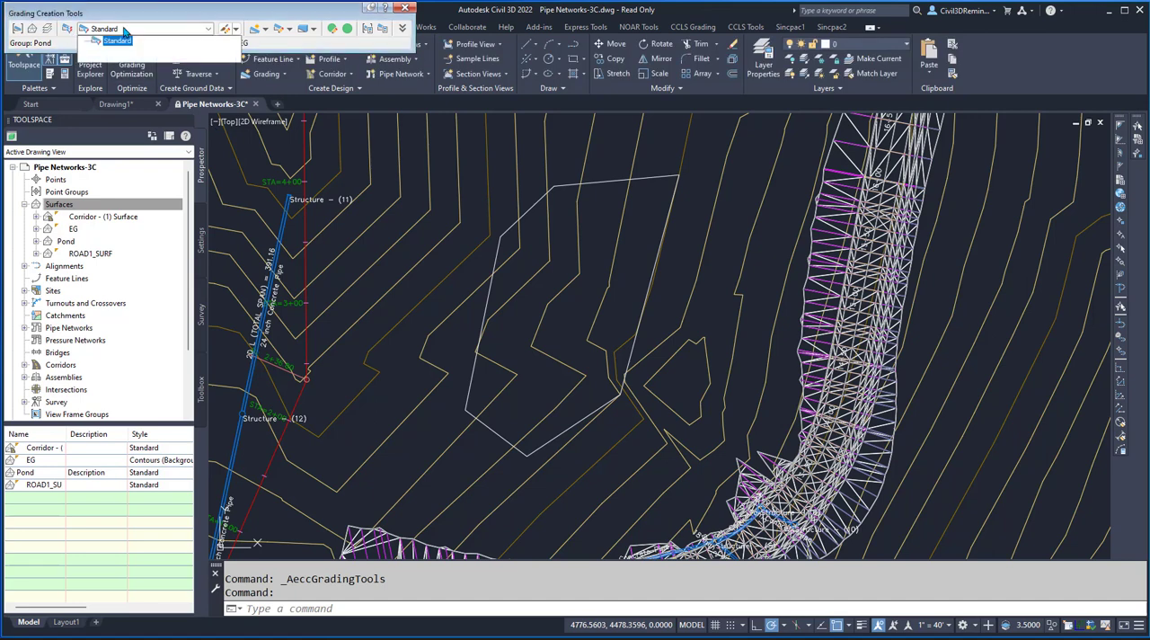
pyautogui.click(108, 42)
pyautogui.click(239, 30)
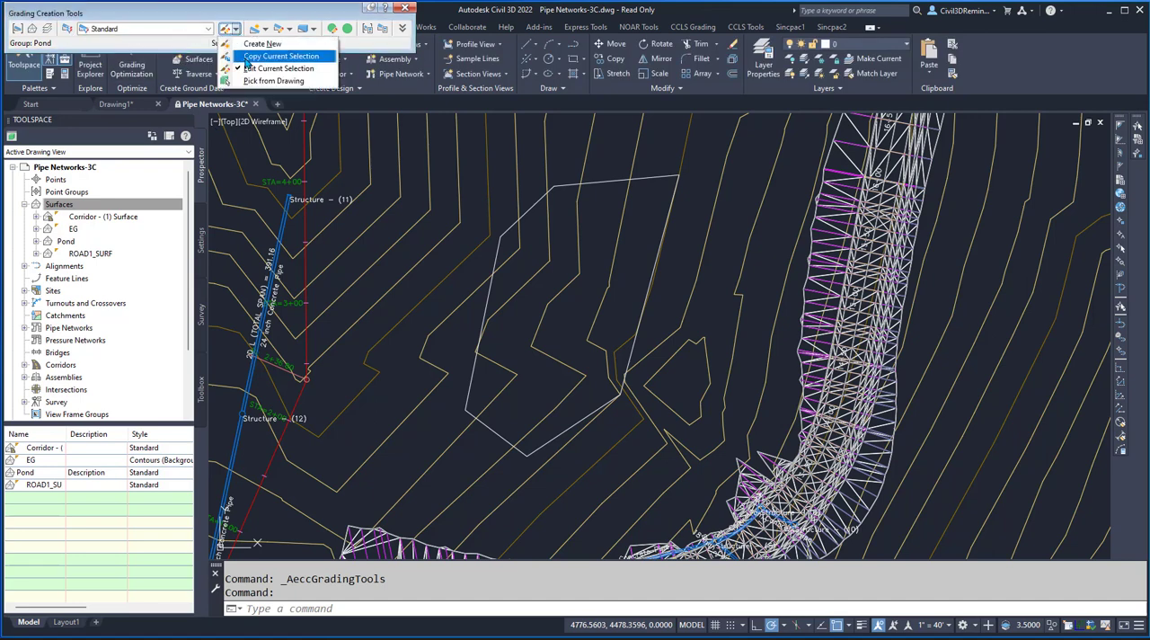
pyautogui.click(251, 69)
pyautogui.click(178, 86)
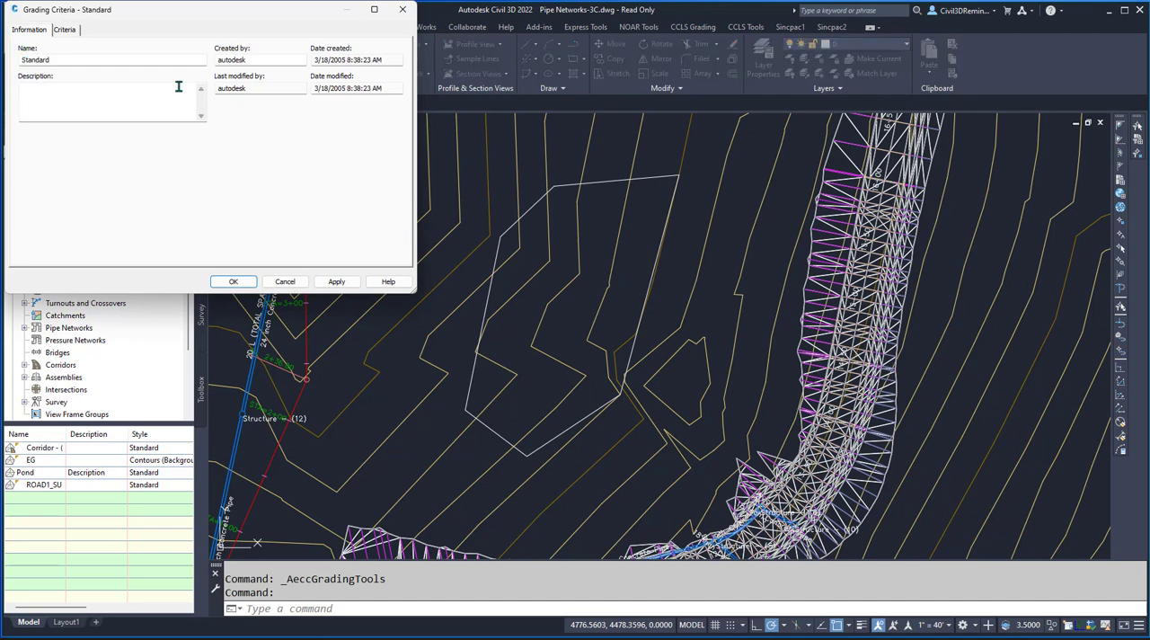
pyautogui.click(65, 30)
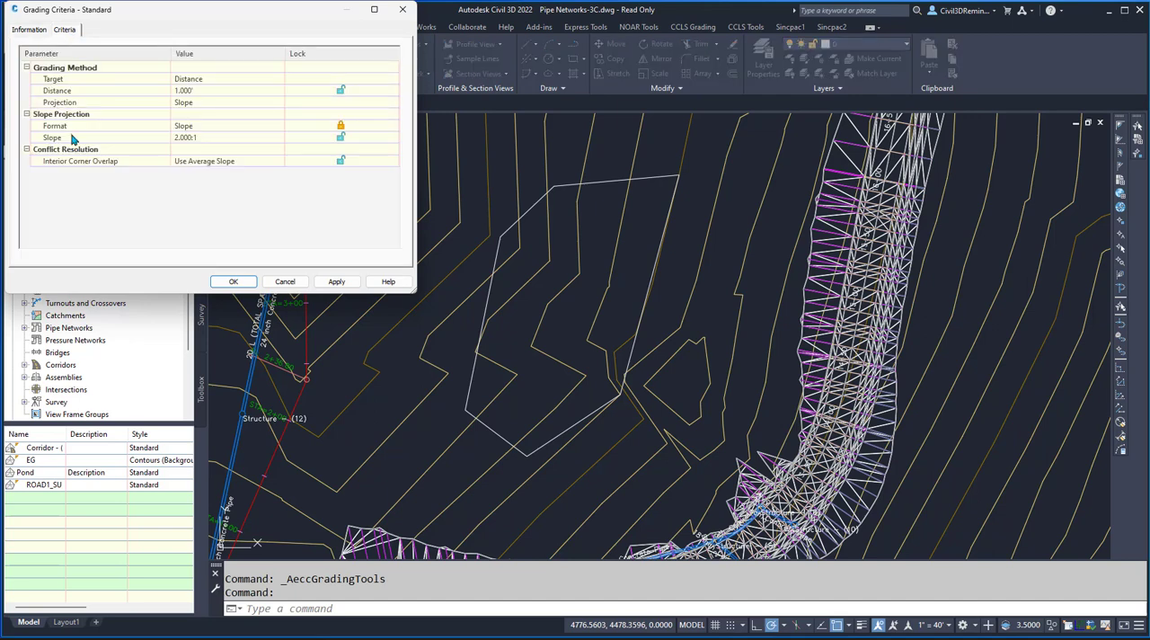
# - Set the grading target to Relative Elevation at 5 feet, with a slope projection of 4:1
pyautogui.click(213, 80)
pyautogui.click(211, 80)
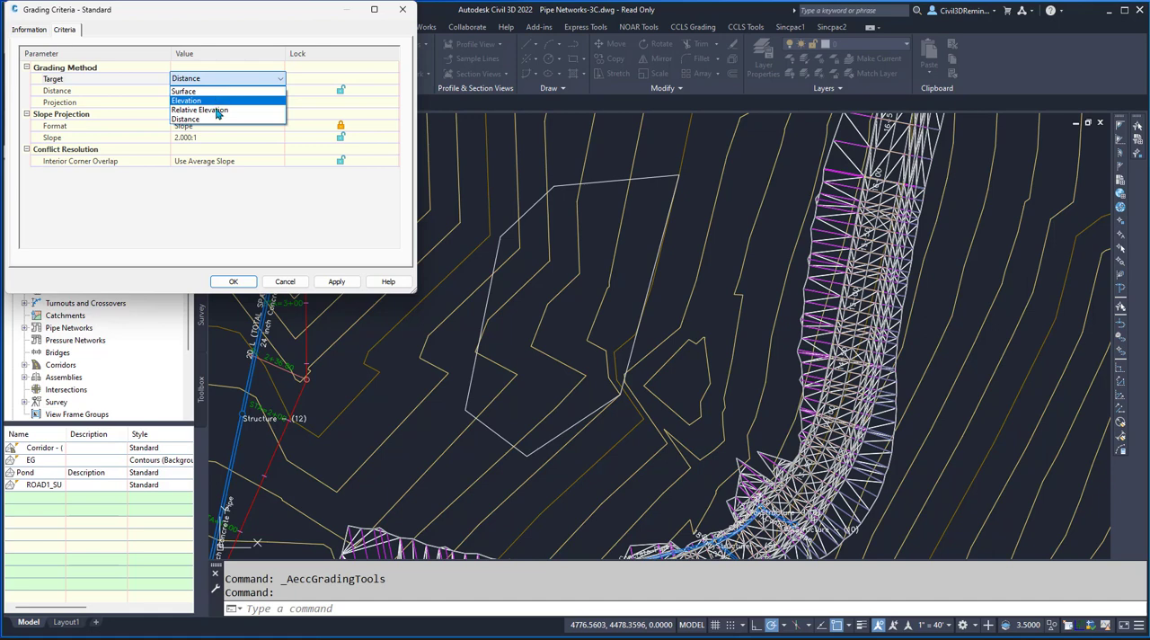
pyautogui.click(216, 111)
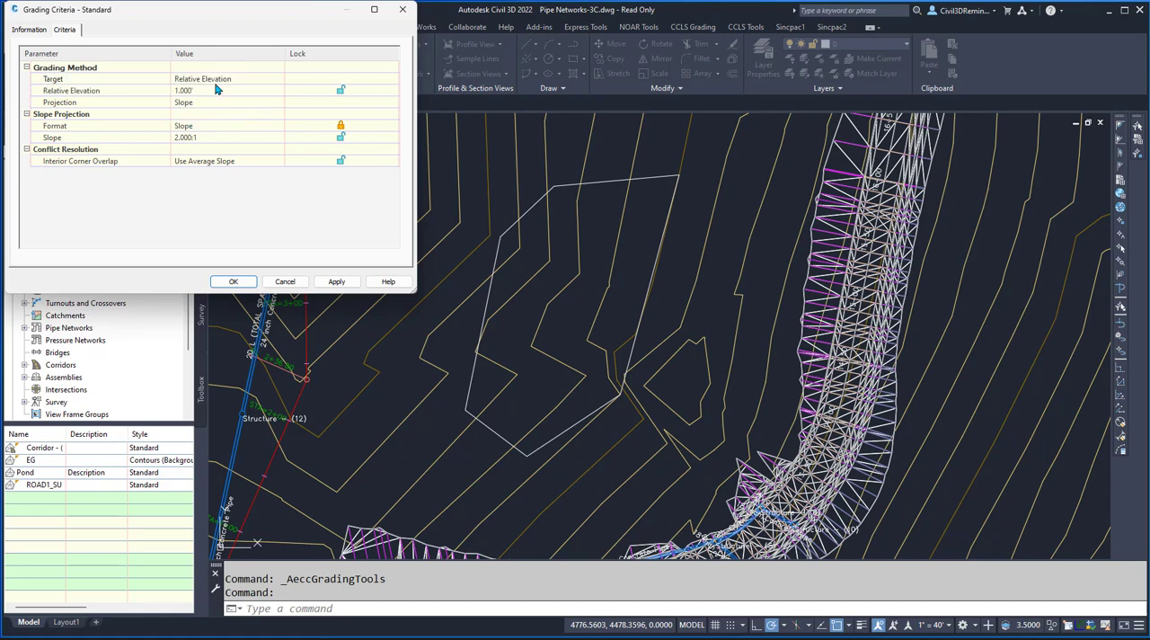
pyautogui.click(211, 92)
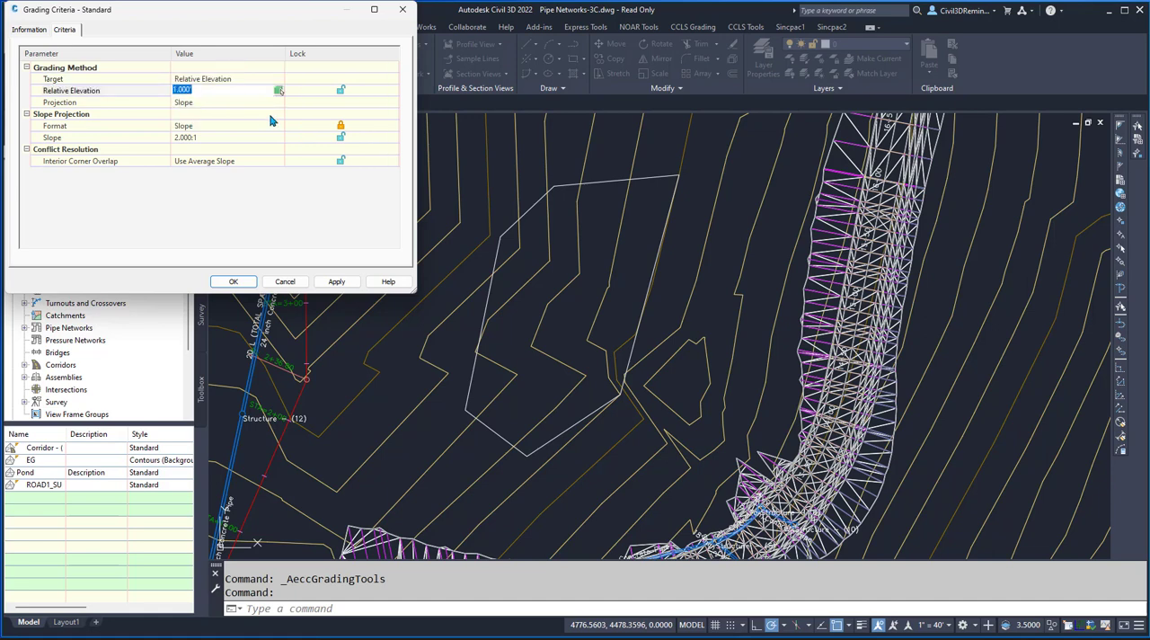
pyautogui.press('Return')
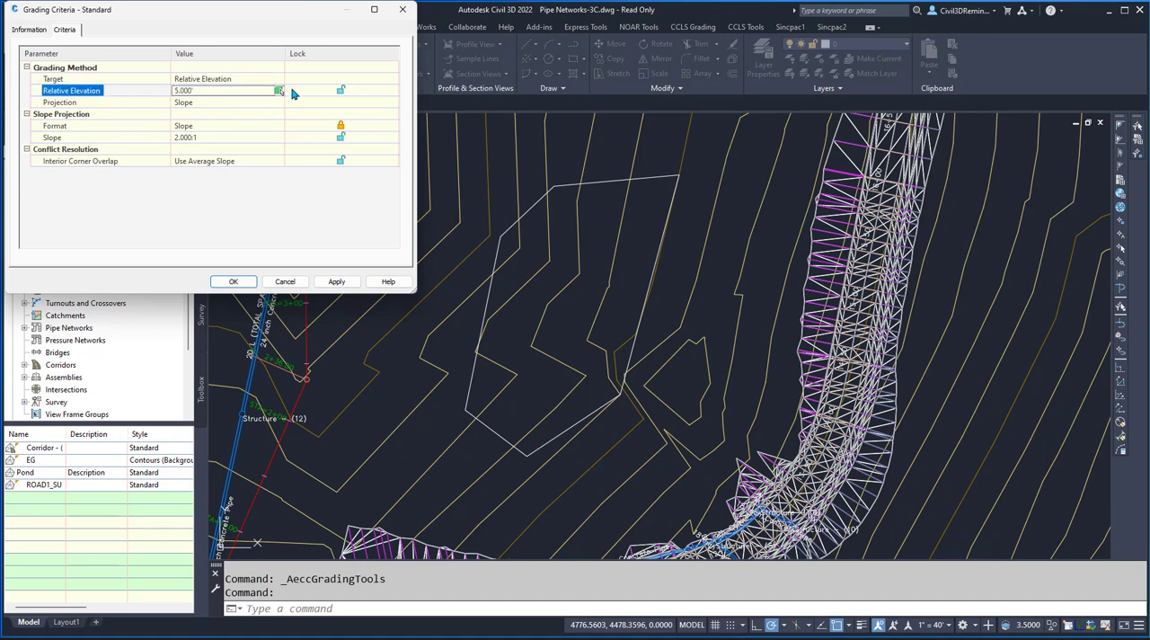
pyautogui.click(232, 103)
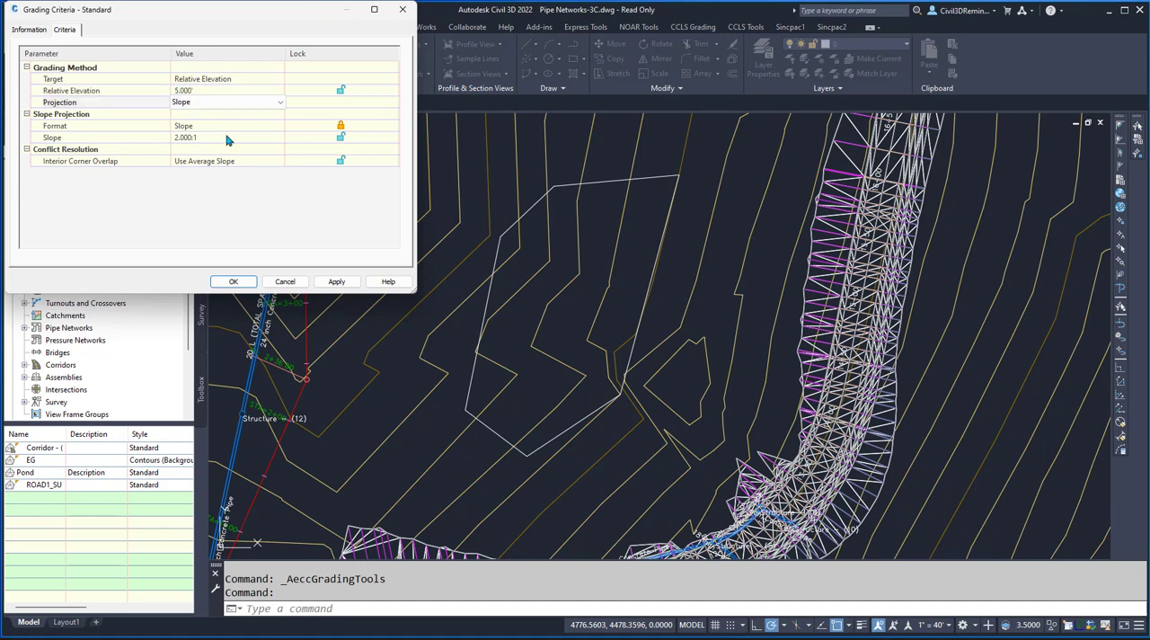
pyautogui.click(228, 137)
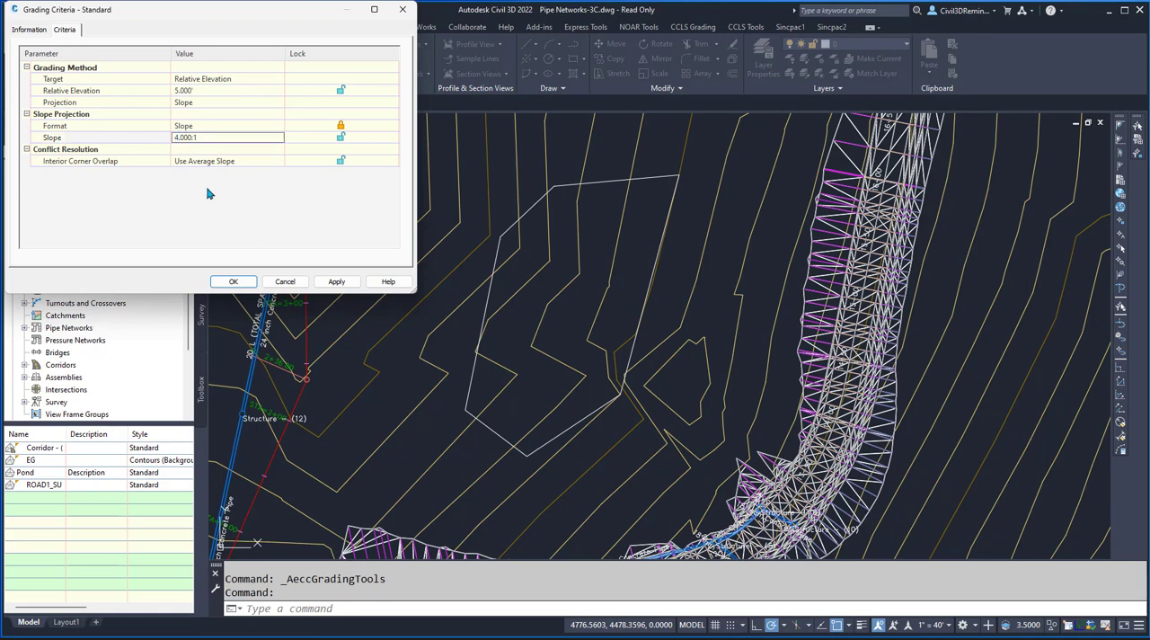
# - Accept the criteria and start a grading outward from the basin-bottom feature line, limited to part of its length
pyautogui.click(231, 282)
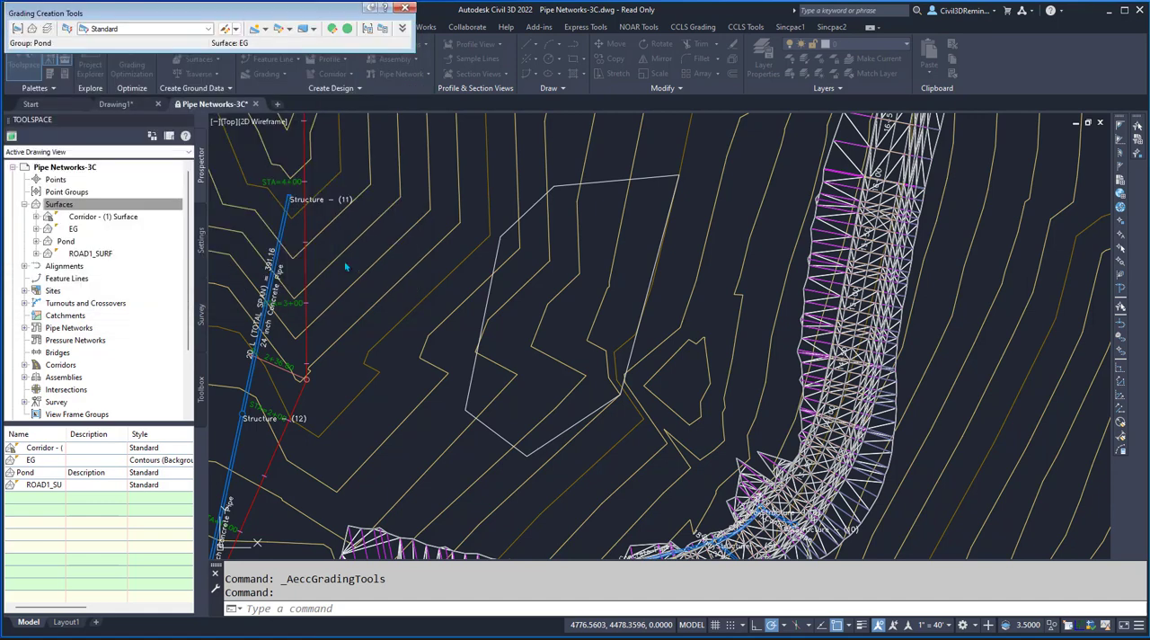
pyautogui.click(268, 30)
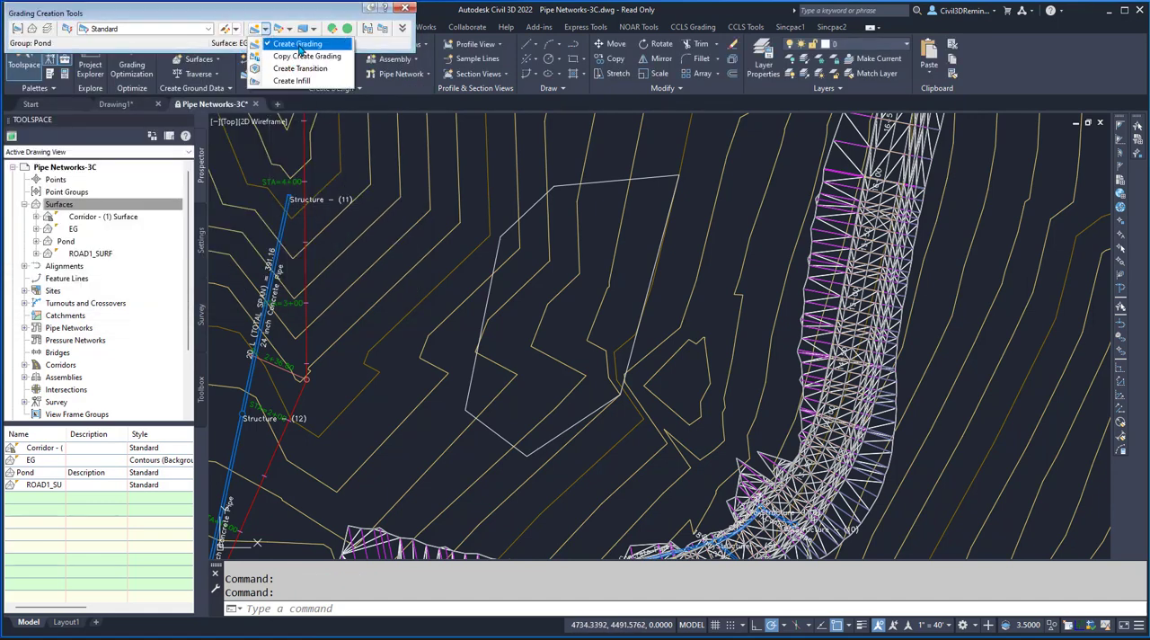
pyautogui.click(297, 43)
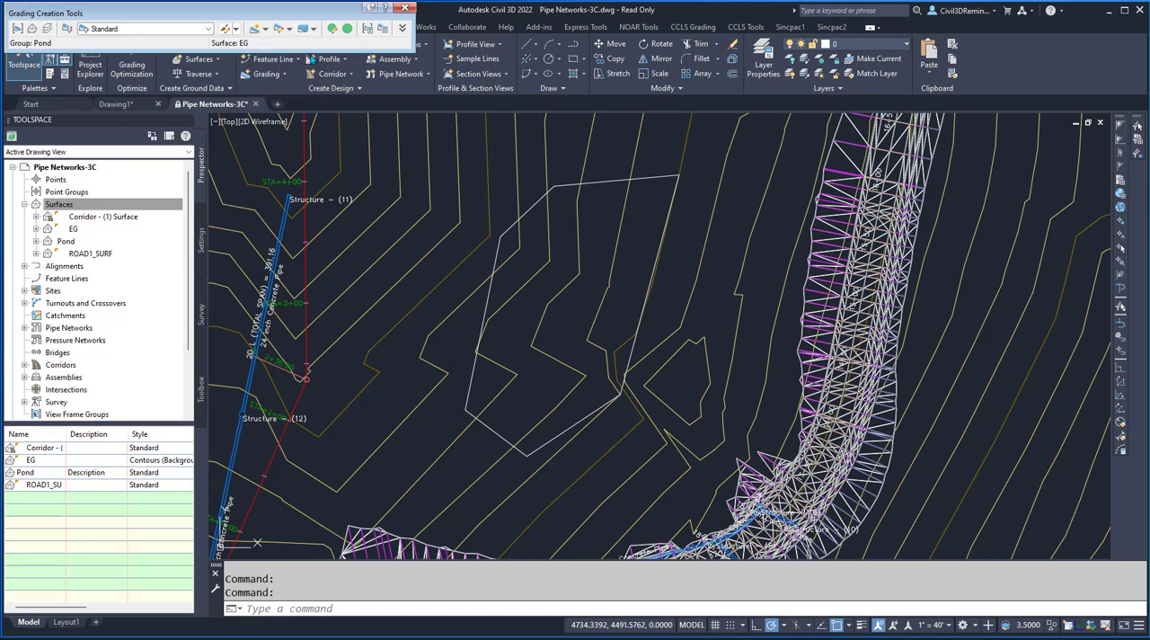
pyautogui.click(491, 292)
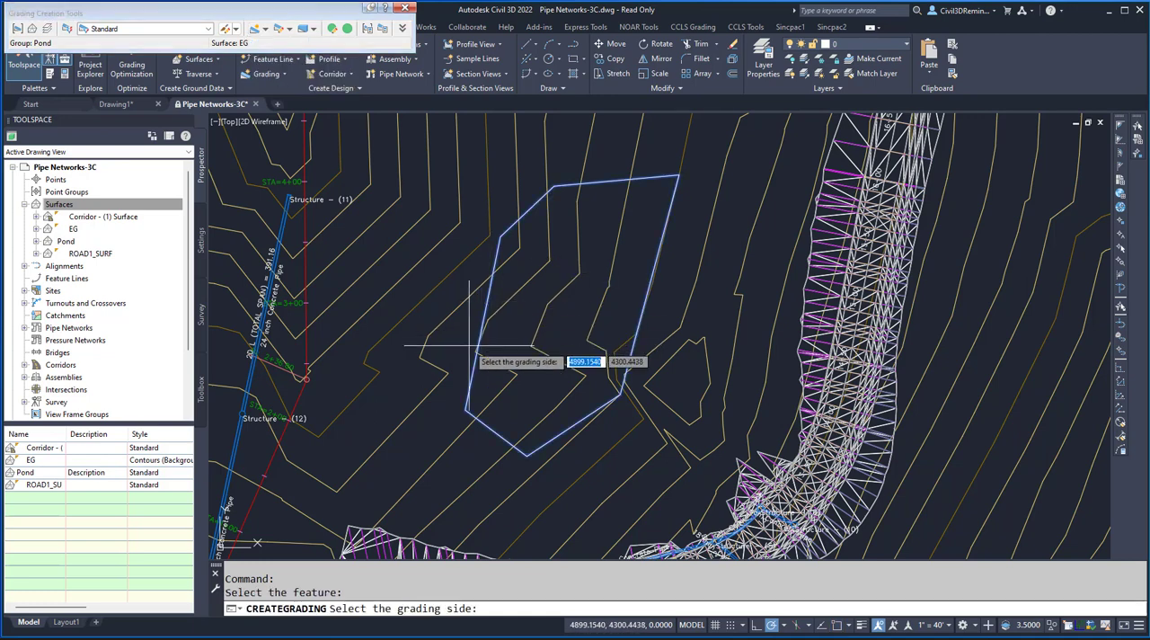
pyautogui.click(449, 301)
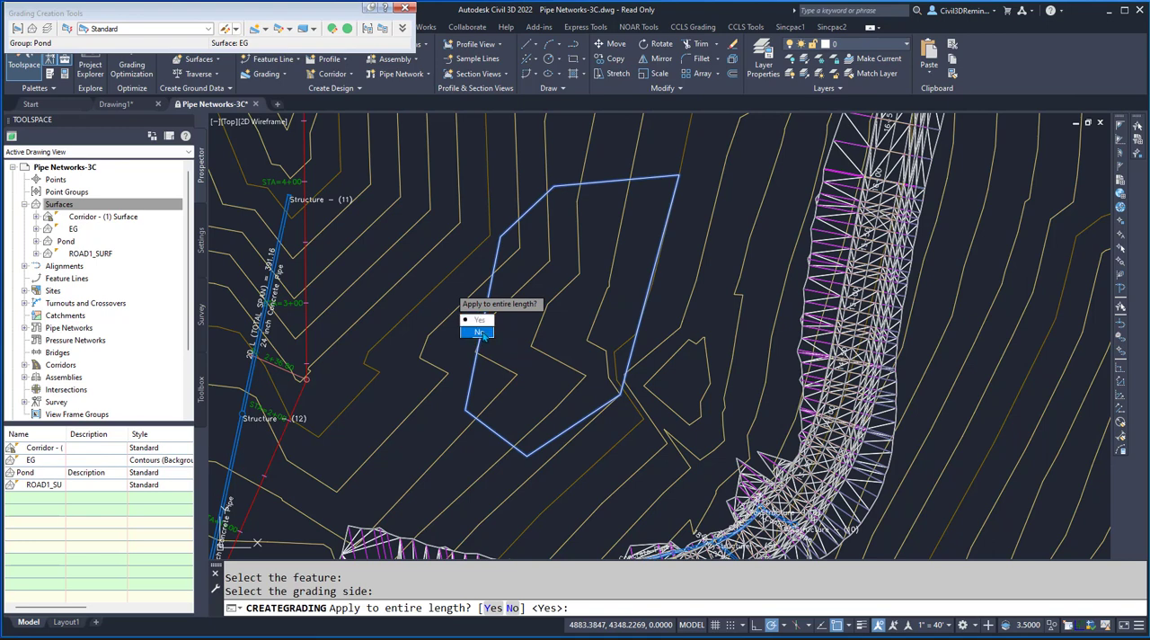
pyautogui.click(479, 333)
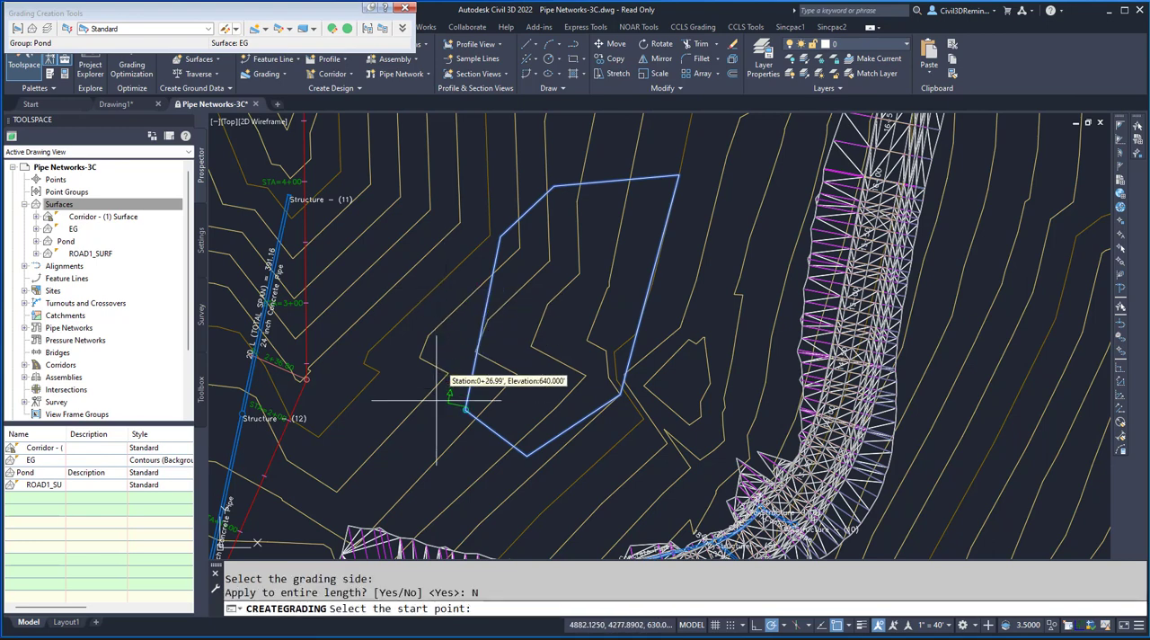
# - Grade the feature line's west and north sides from station 0+44.02 to 2+88.14 at 5' relative elevation and 4:1 slope, with object snap off
pyautogui.press('F3')
pyautogui.click(394, 338)
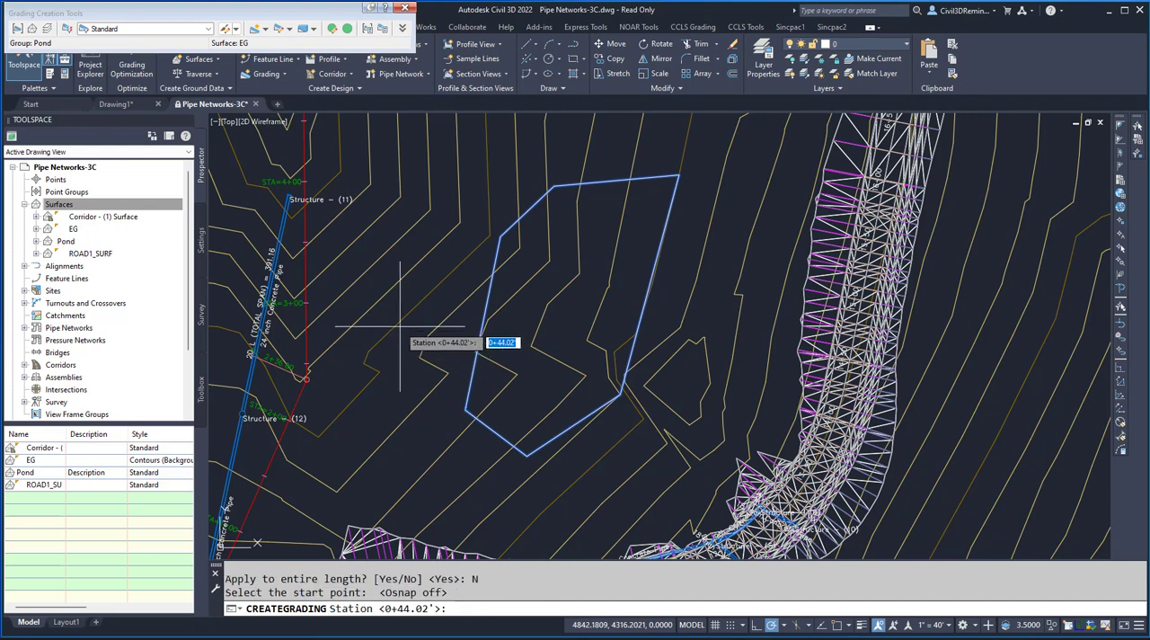
pyautogui.press('Return')
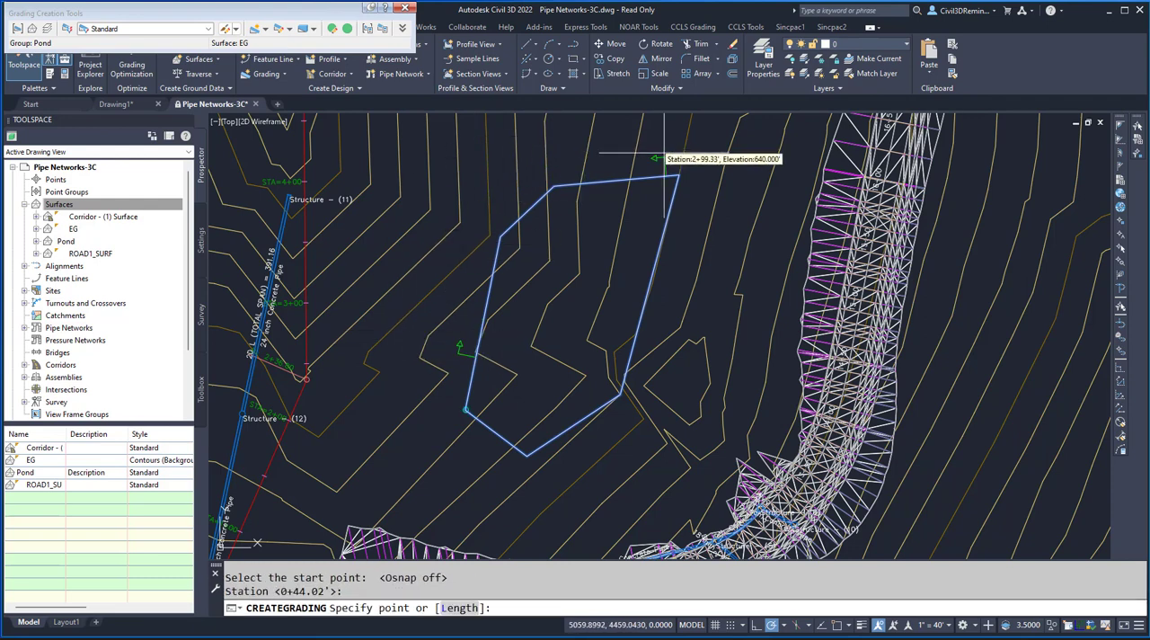
pyautogui.click(652, 184)
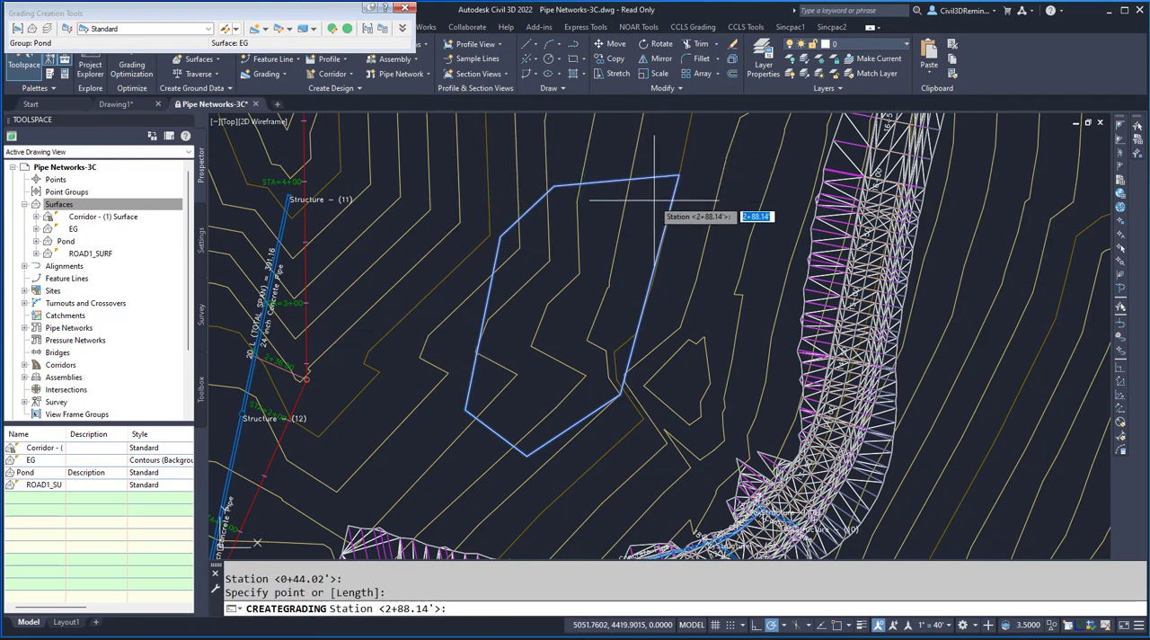
pyautogui.press('Return')
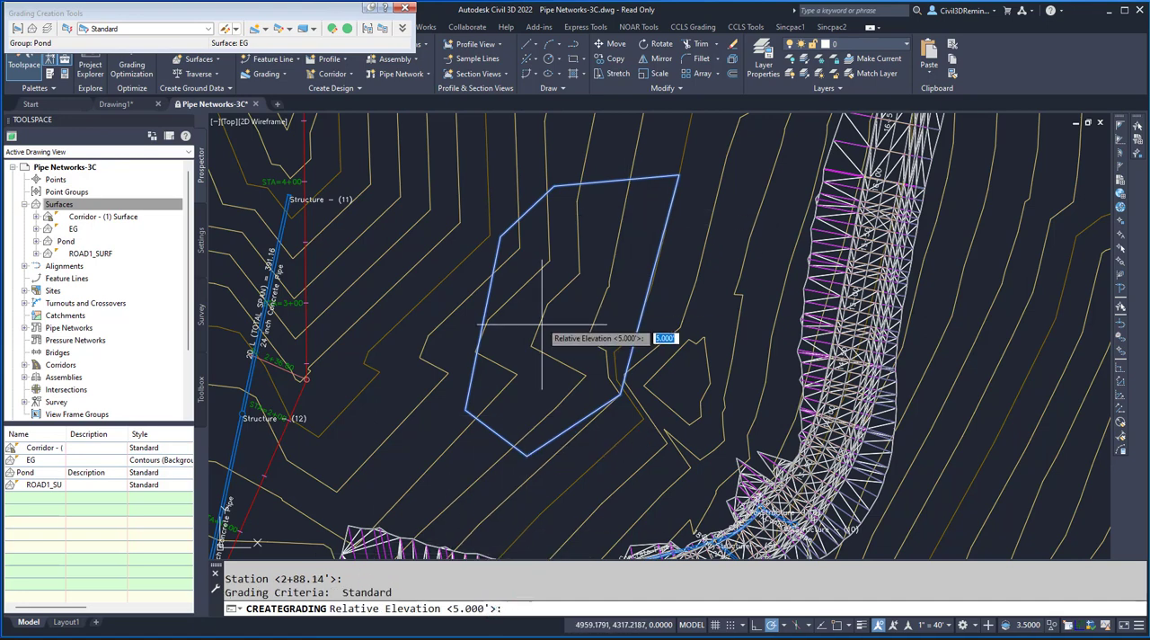
pyautogui.press('Return')
pyautogui.press('Return')
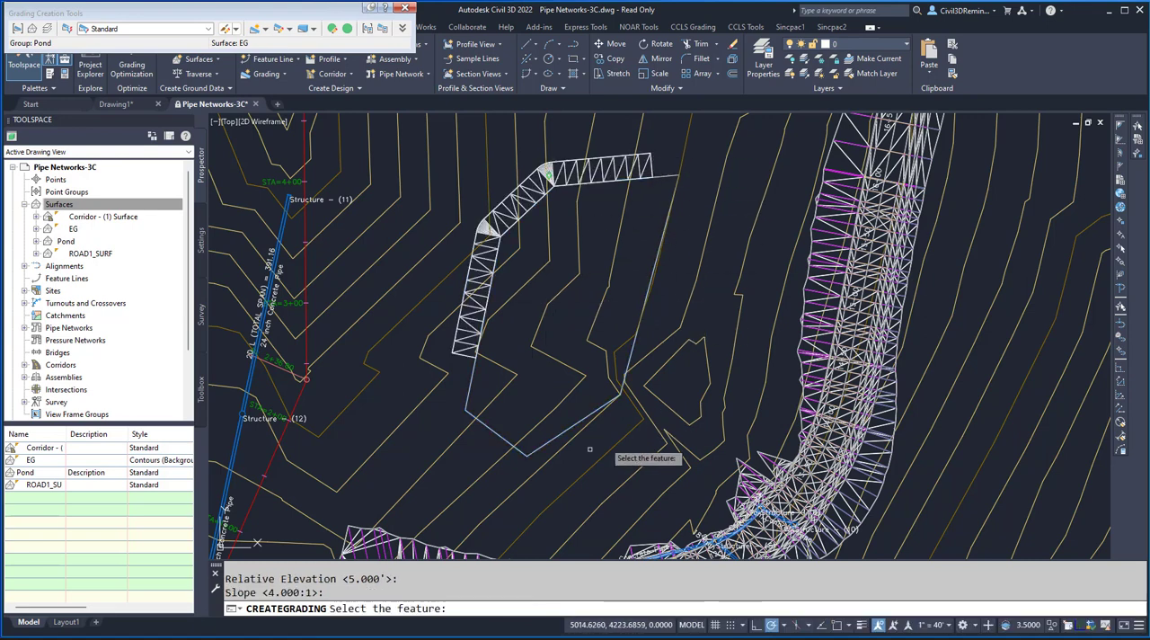
# - Grade the feature line's outer east and south sides from station 3+35.67 to 6+23.99 at 5' relative elevation and 6:1 slope
pyautogui.click(495, 431)
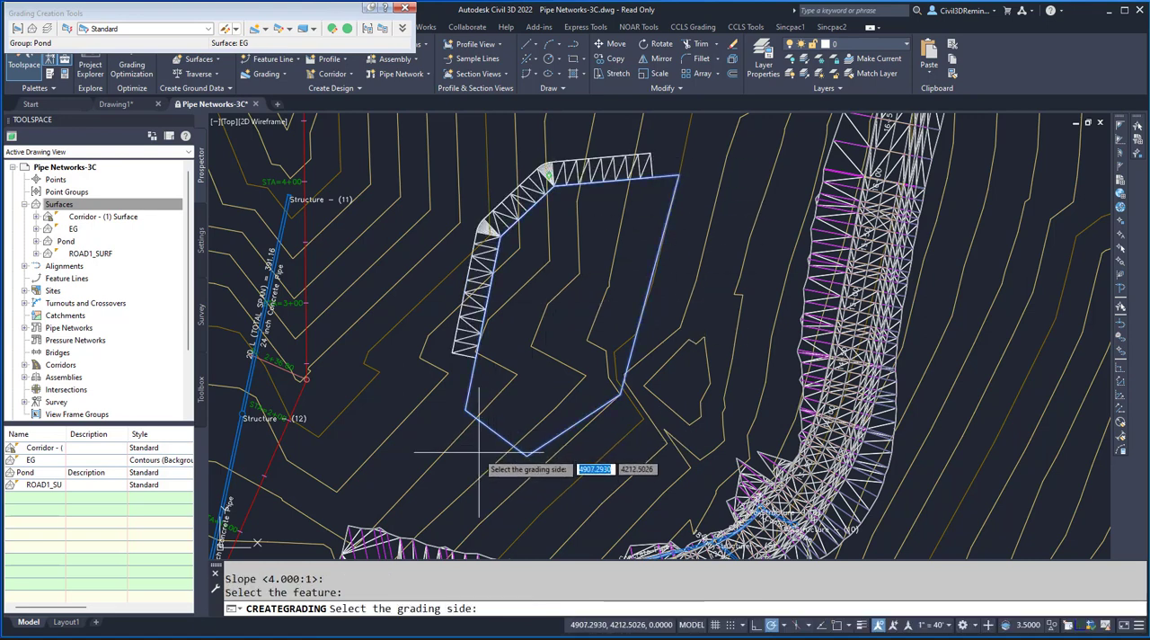
pyautogui.click(479, 452)
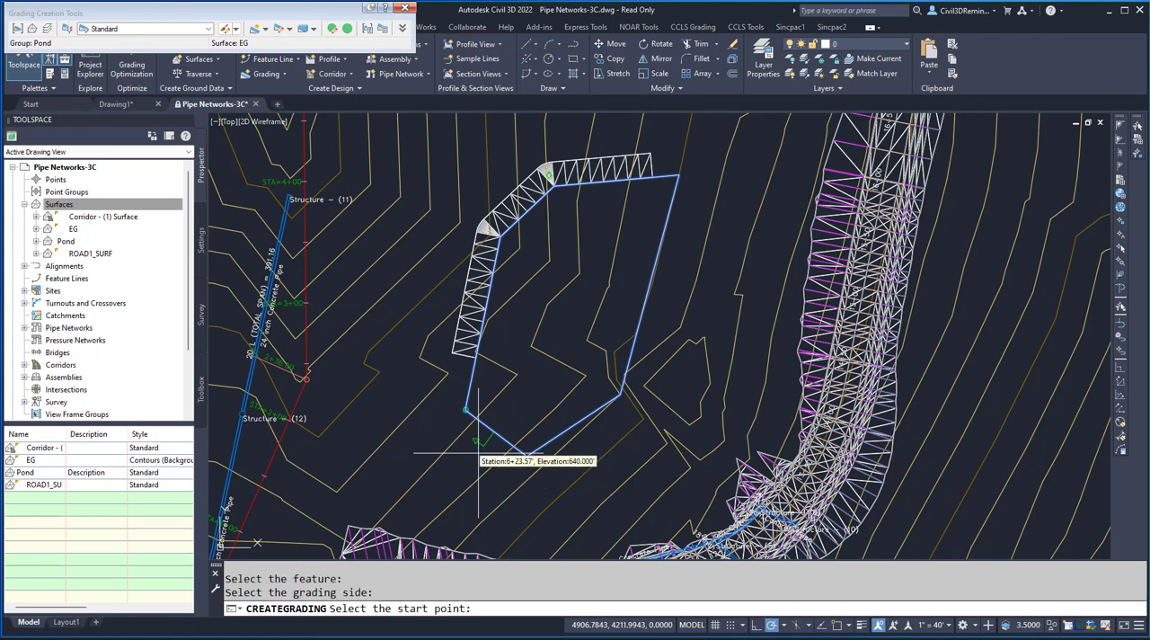
pyautogui.click(710, 215)
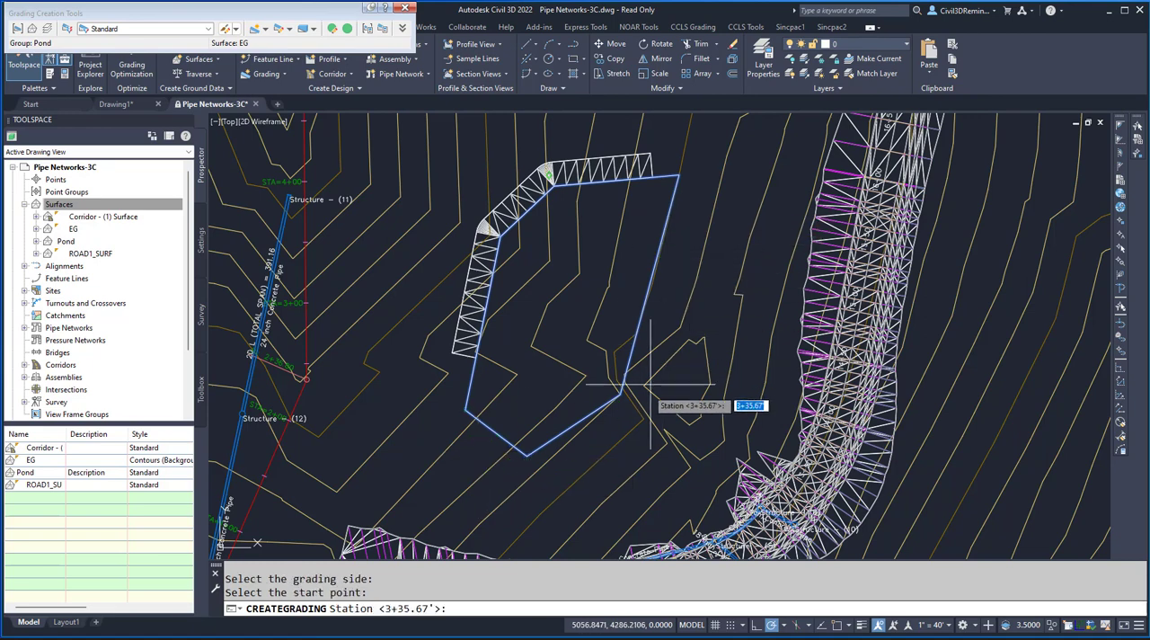
pyautogui.press('Return')
pyautogui.press('Return')
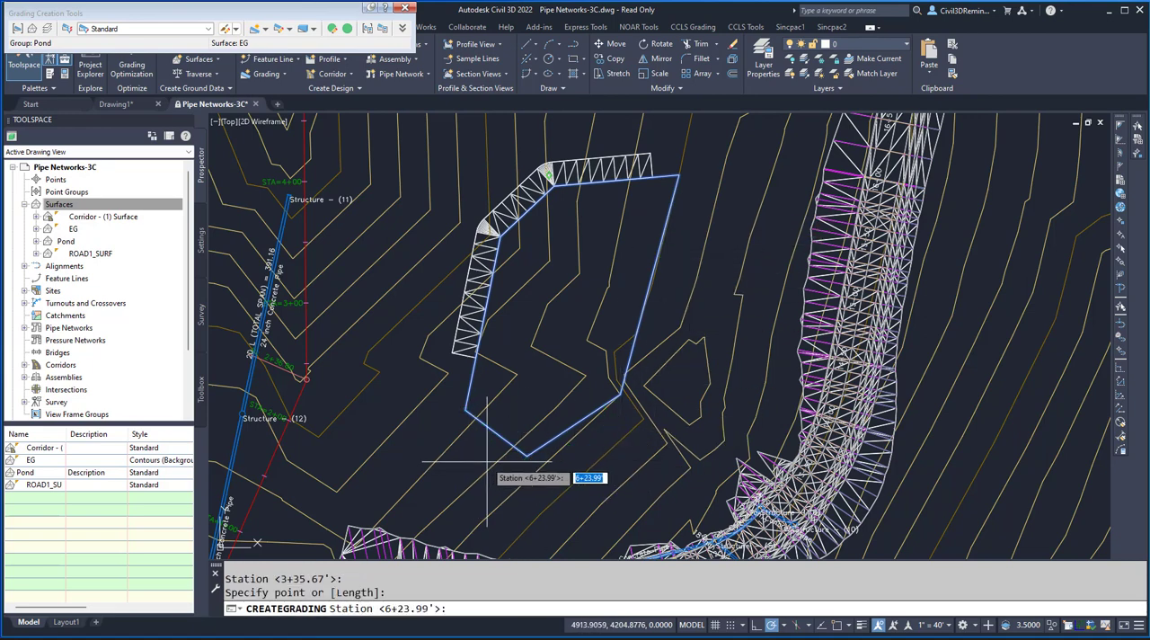
pyautogui.press('Return')
pyautogui.press('Return')
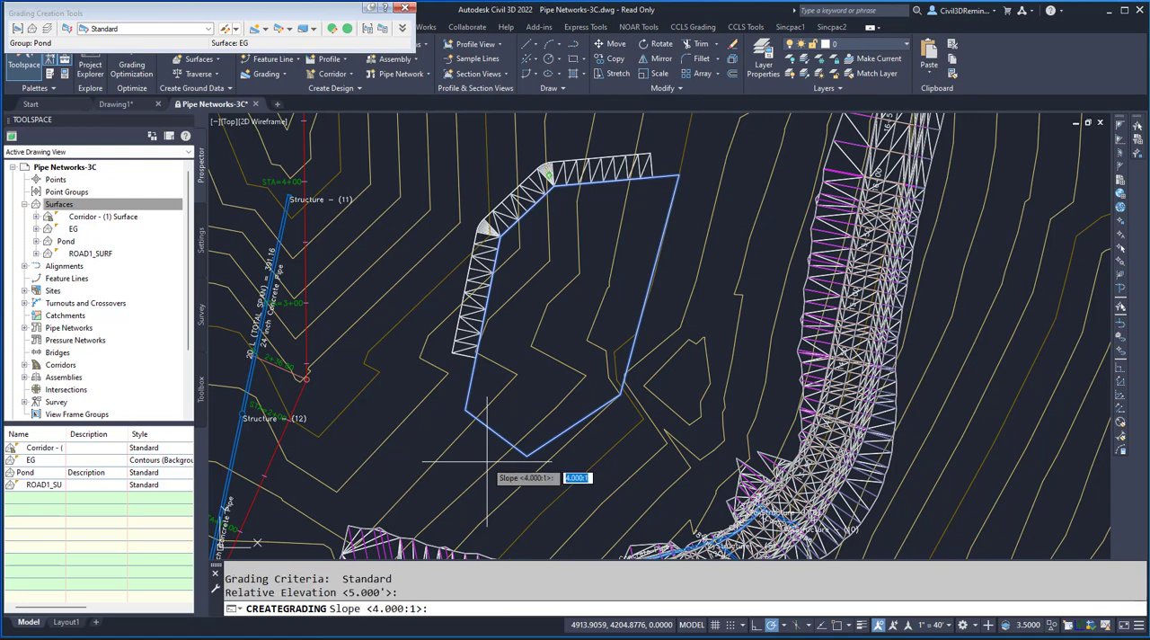
pyautogui.press('Return')
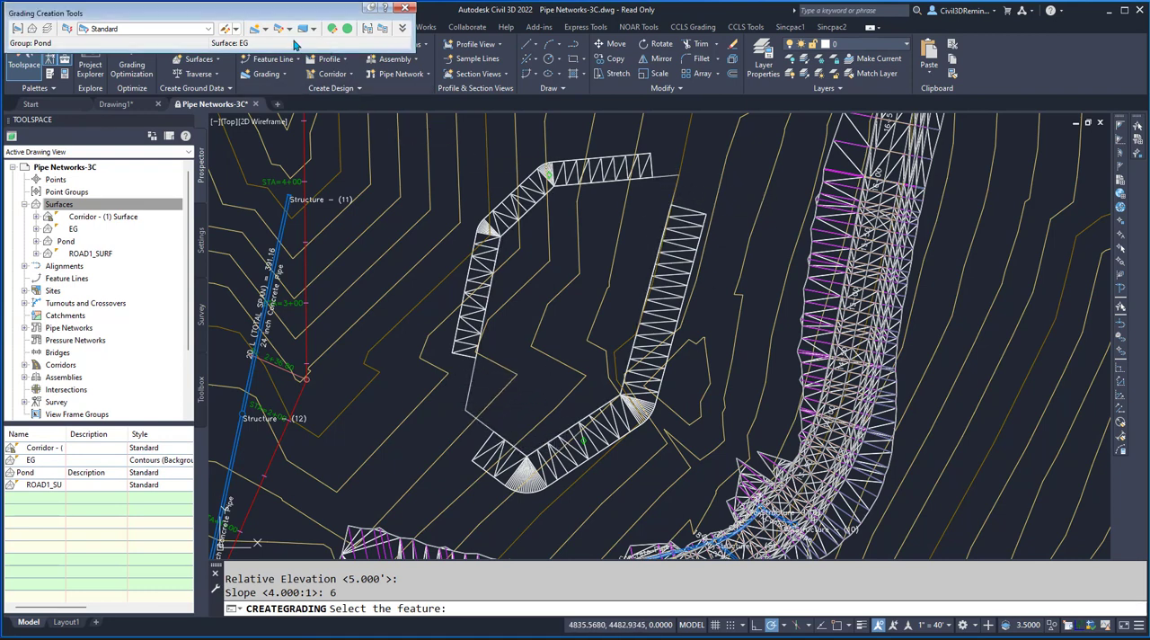
# - Create grading transitions in the gaps between the two gradings at the pond's northeast and southwest corners
pyautogui.click(265, 29)
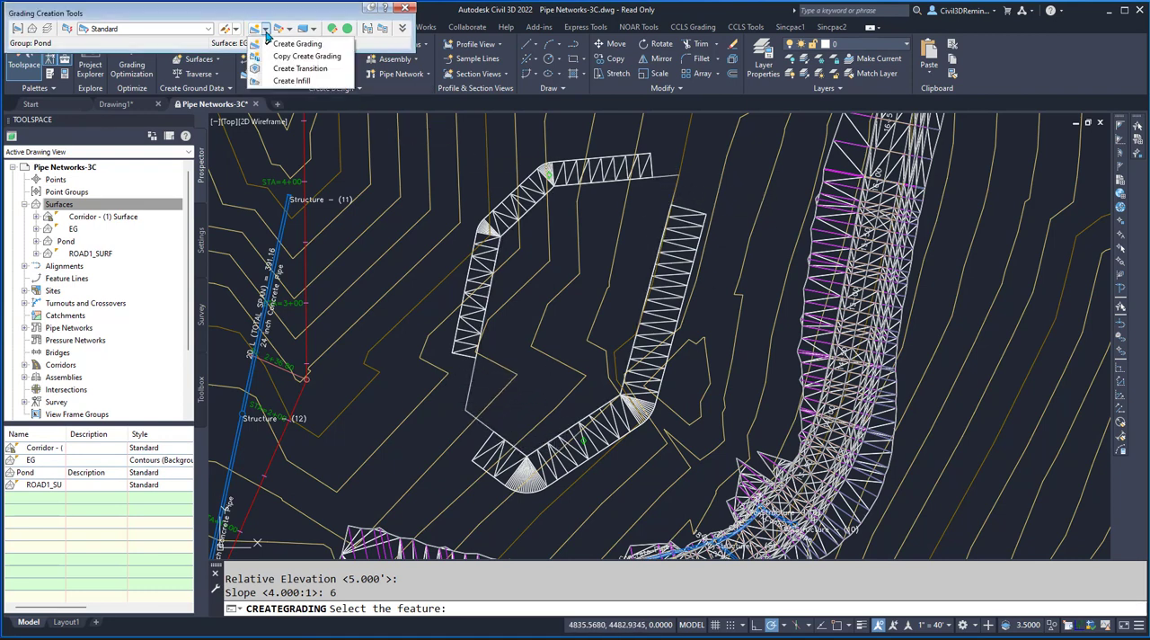
pyautogui.click(314, 77)
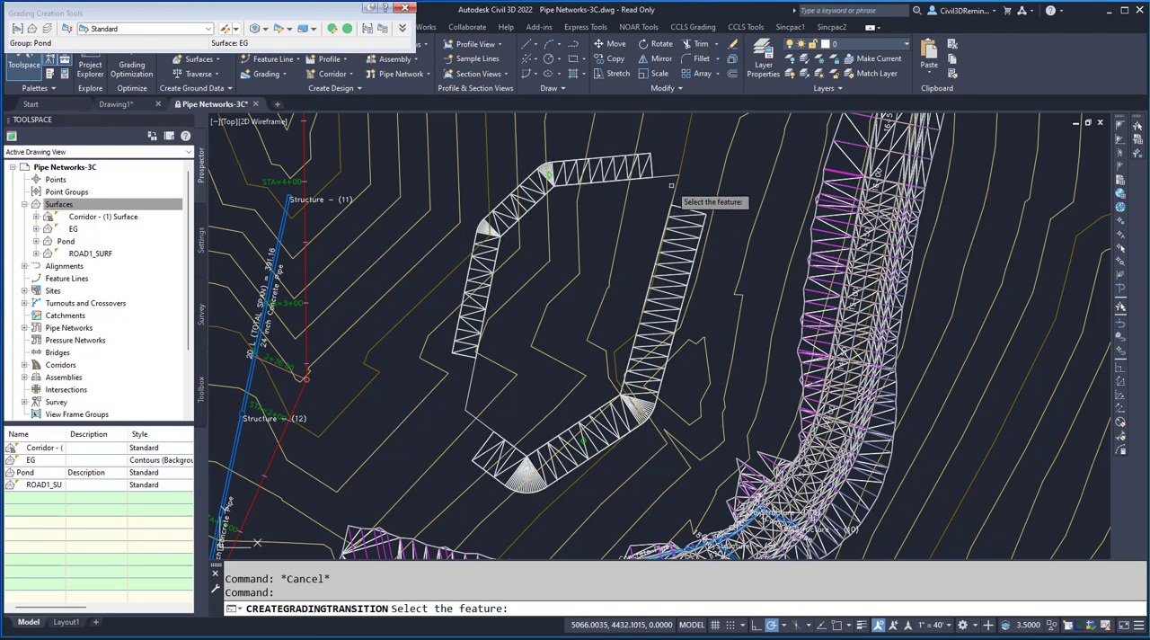
pyautogui.click(670, 177)
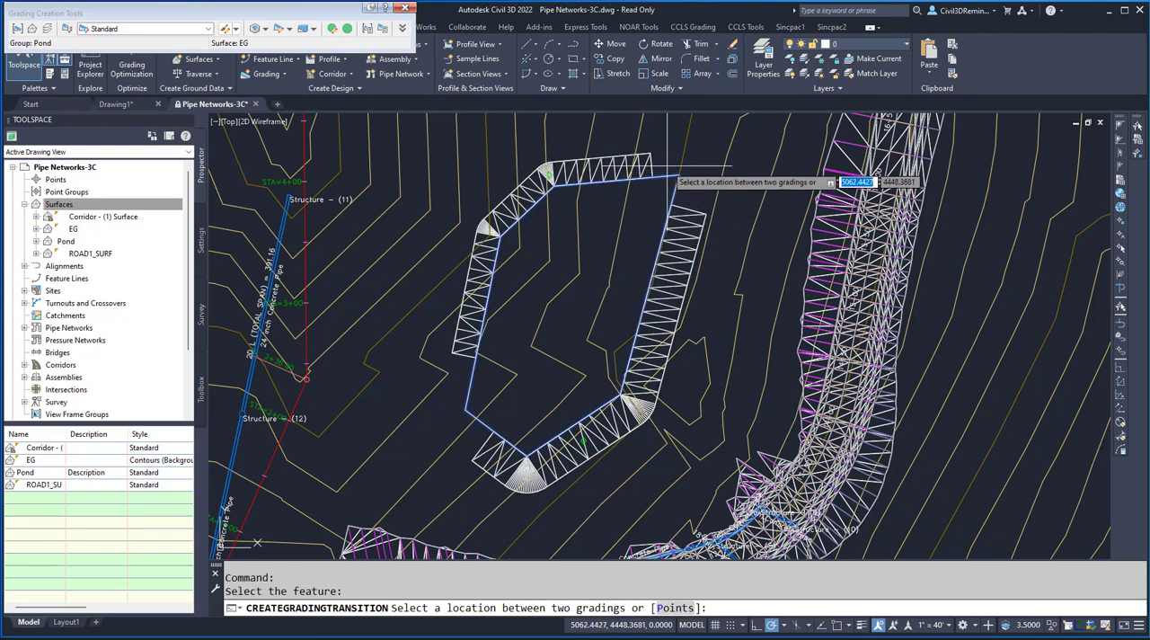
pyautogui.click(698, 204)
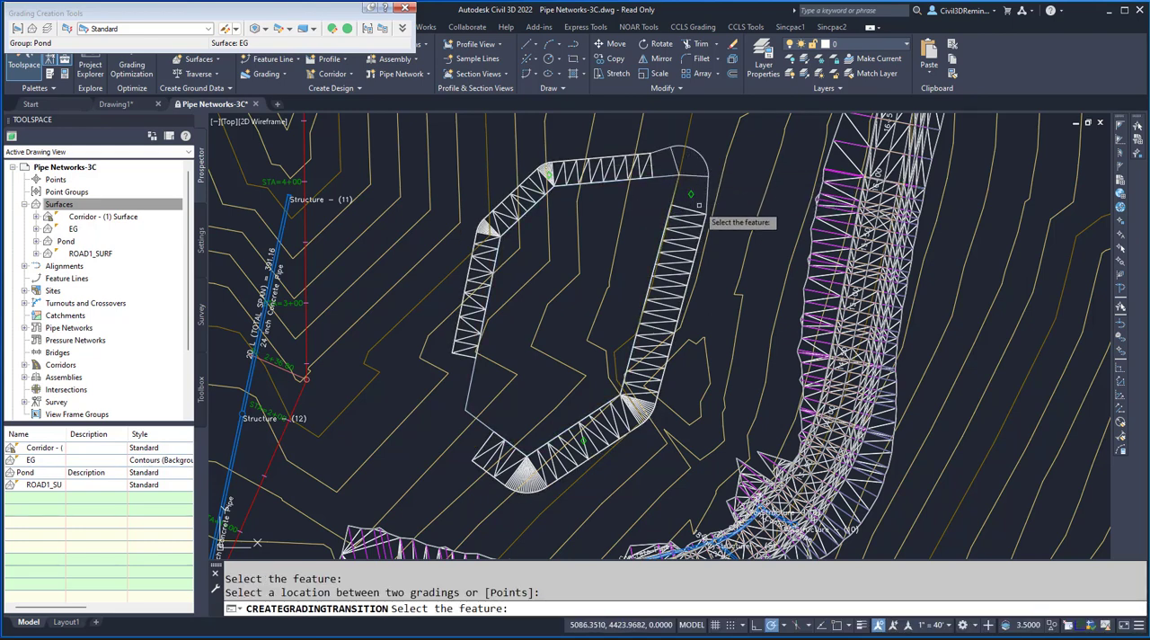
pyautogui.click(469, 393)
pyautogui.click(454, 391)
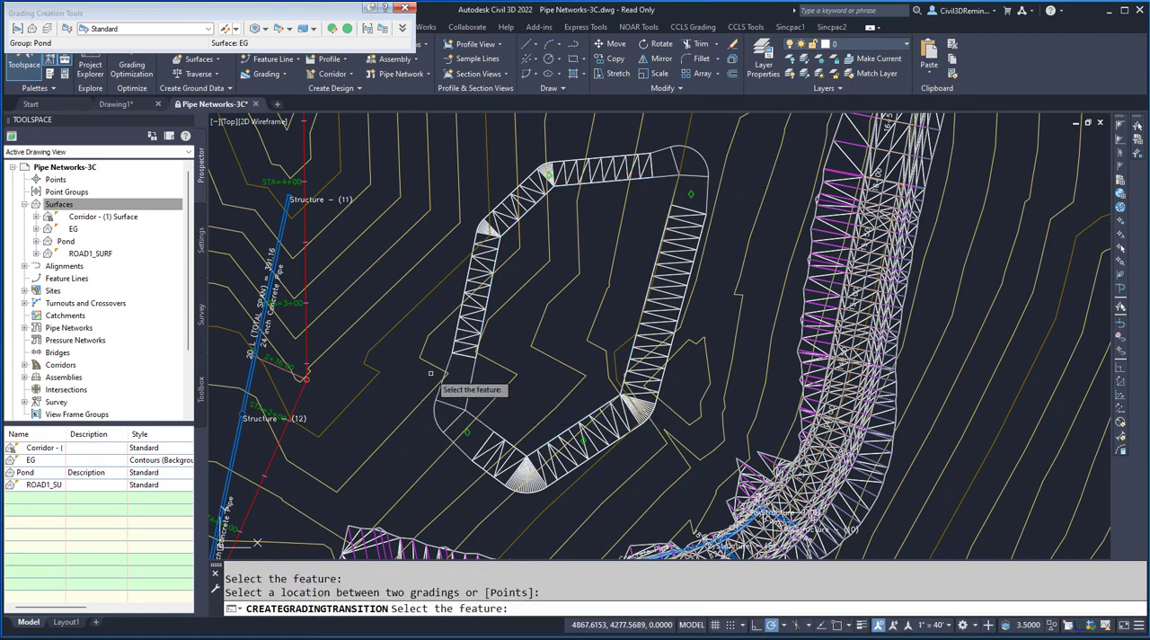
pyautogui.click(575, 360)
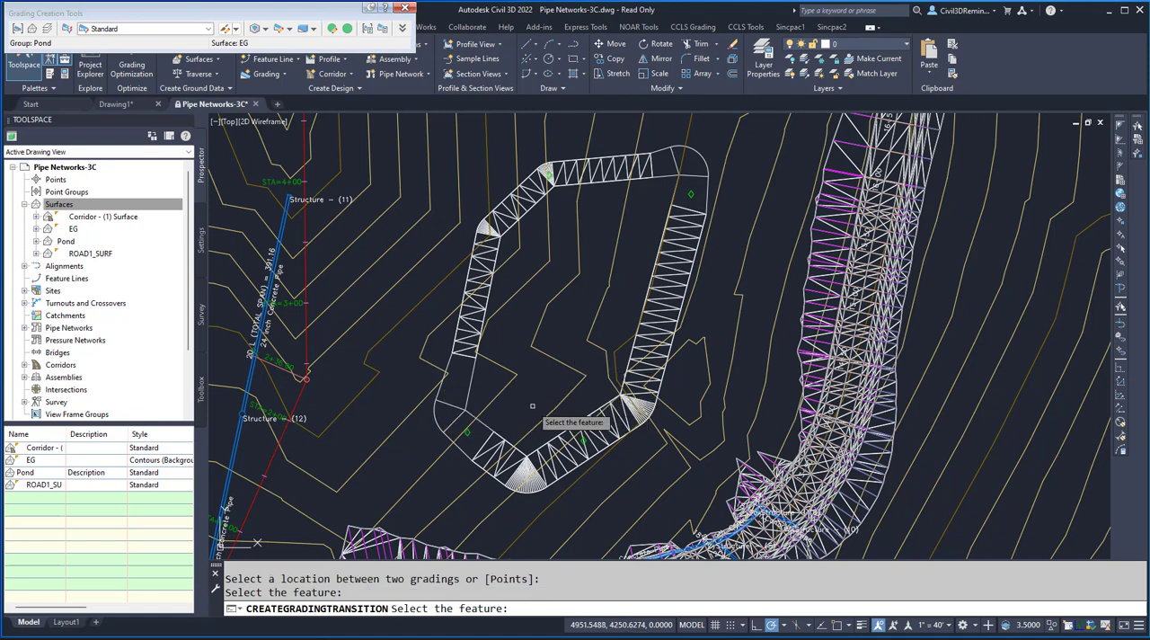
pyautogui.click(554, 399)
pyautogui.press('Escape')
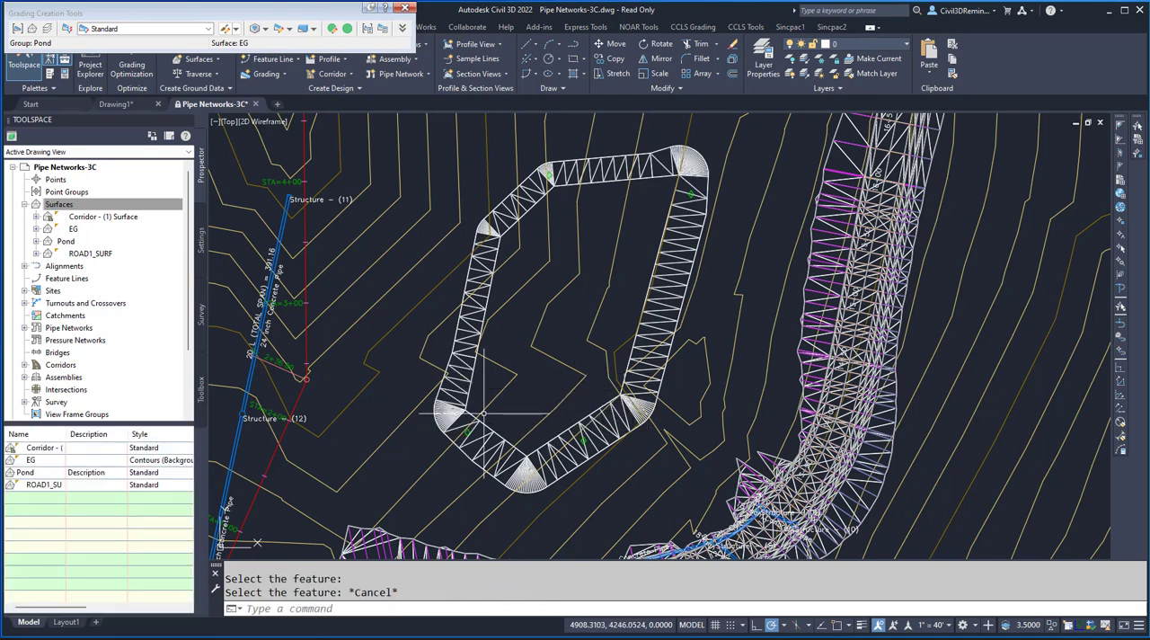
# - Highlight the Pond surface to check how far it covers the basin
pyautogui.scroll(4, 677, 186)
pyautogui.scroll(-4, 650, 259)
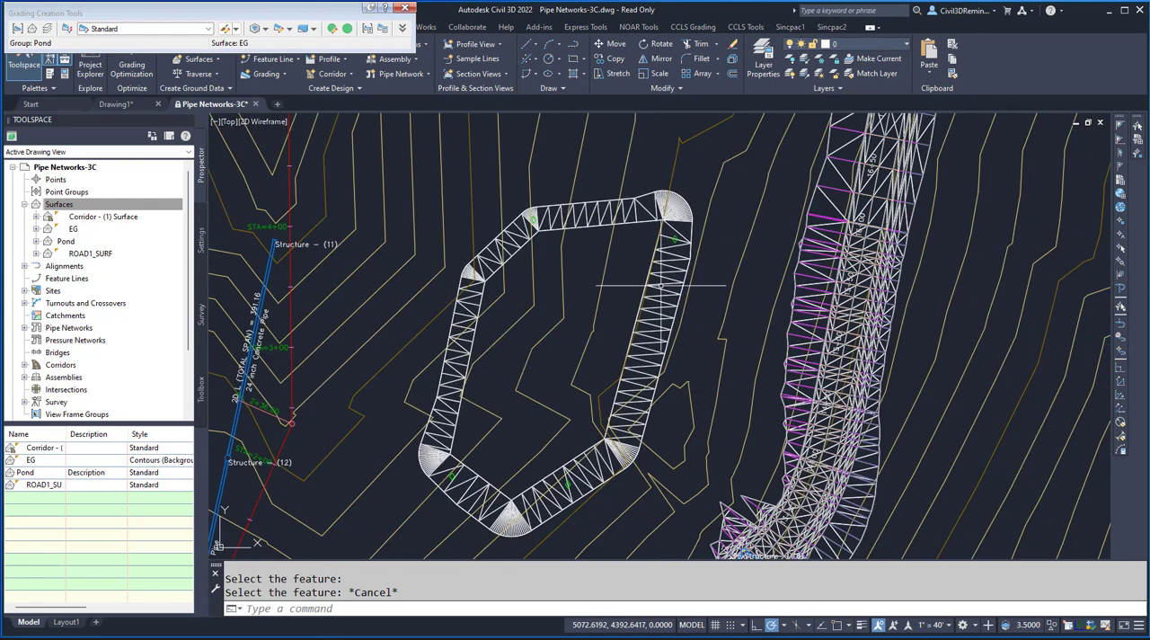
pyautogui.click(665, 284)
pyautogui.click(647, 305)
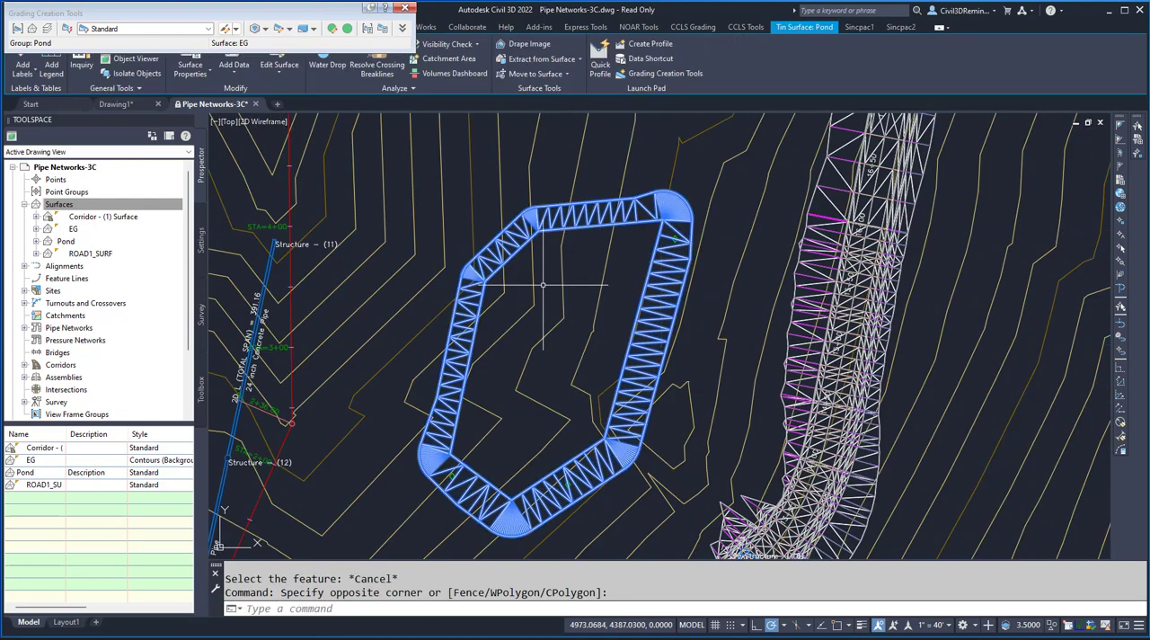
pyautogui.press('Escape')
# - Create a grading infill for the open basin-bottom area inside the feature line
pyautogui.click(259, 27)
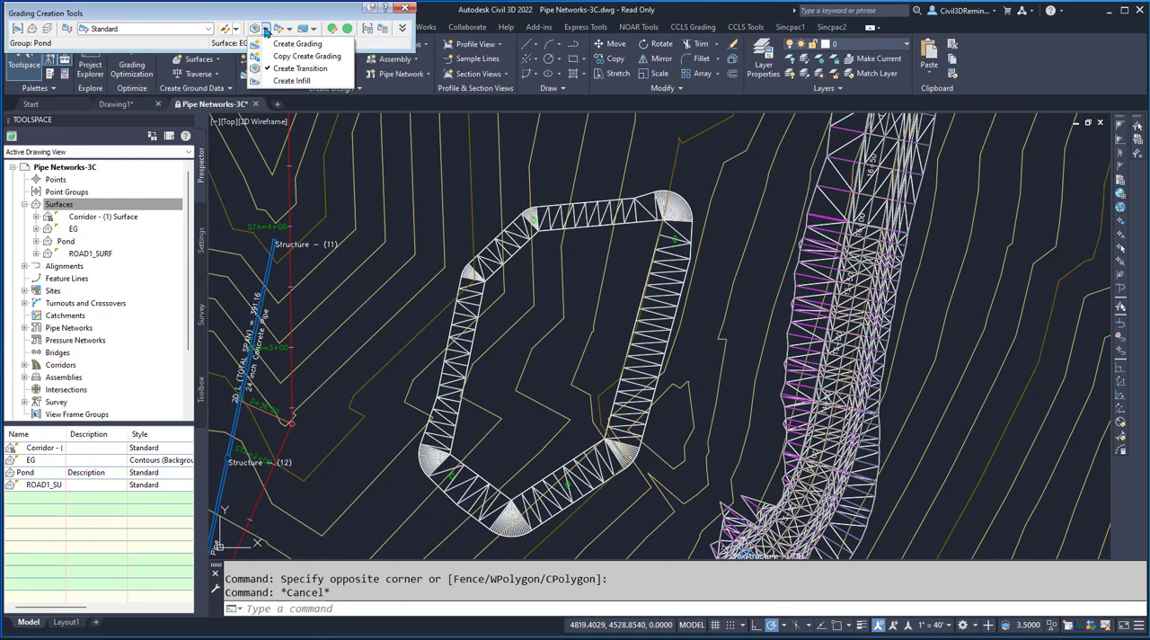
pyautogui.click(306, 84)
pyautogui.click(642, 329)
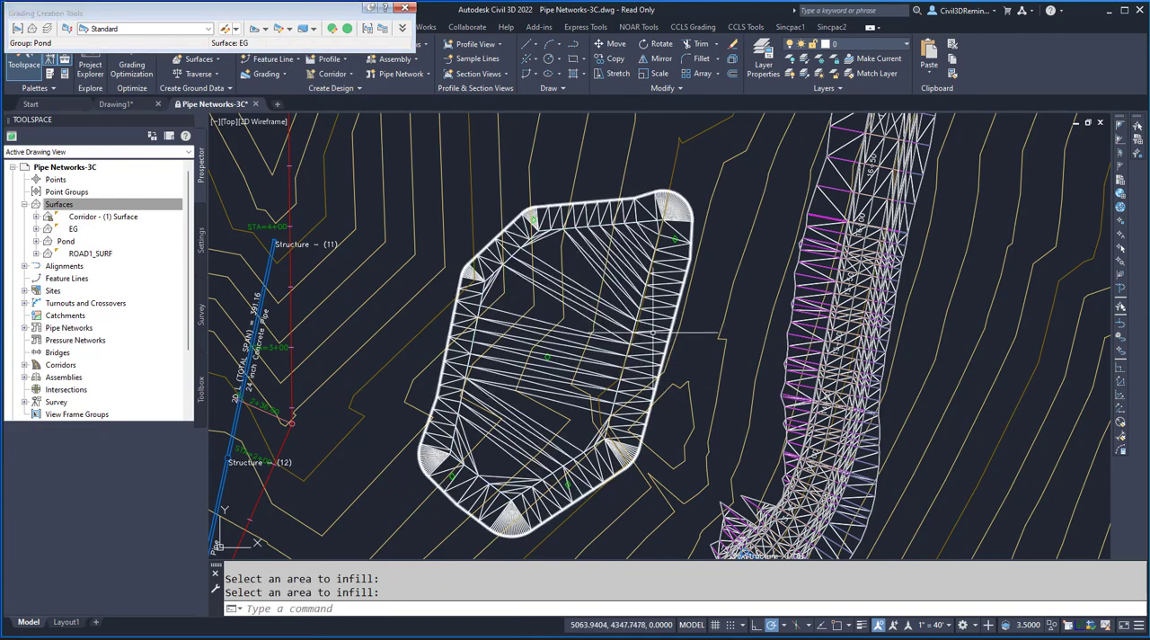
# - Open the Pond surface in Object Viewer and examine its side slopes, corner transitions and infilled bottom in 3D
pyautogui.click(651, 337)
pyautogui.click(652, 335)
pyautogui.rightClick(653, 334)
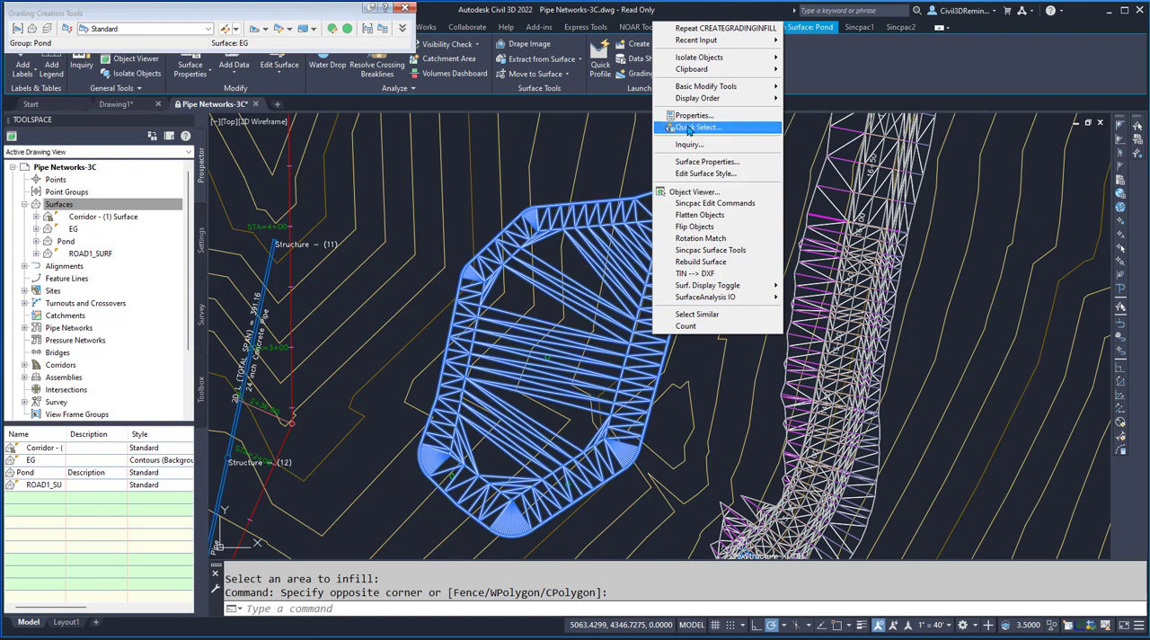
pyautogui.click(716, 194)
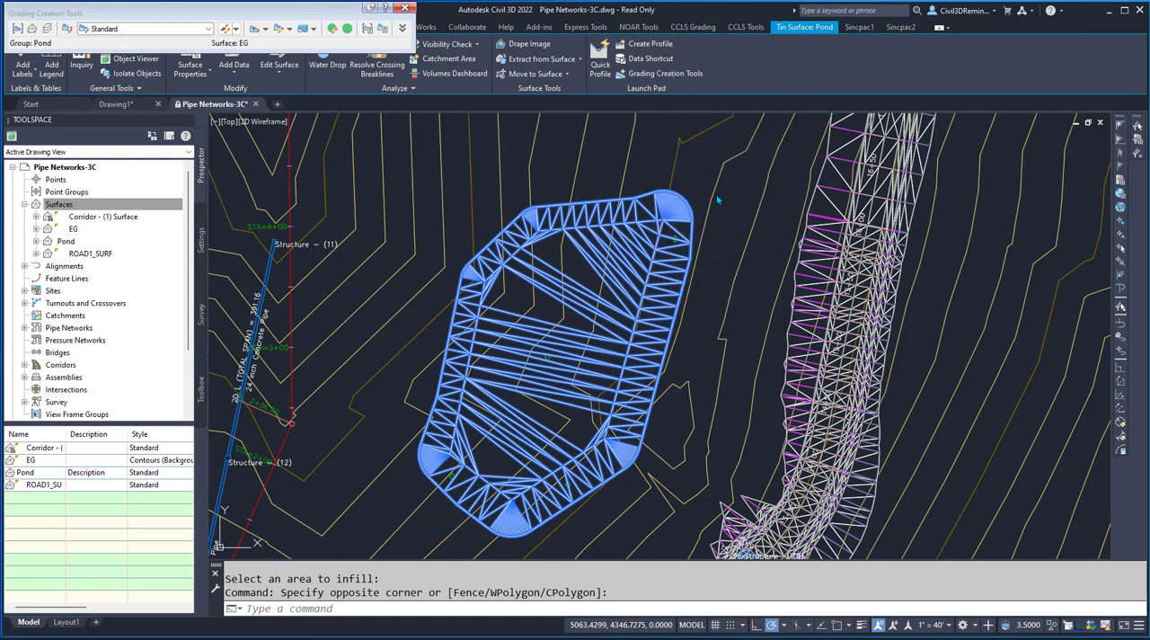
pyautogui.moveTo(563, 413); pyautogui.dragTo(577, 318)
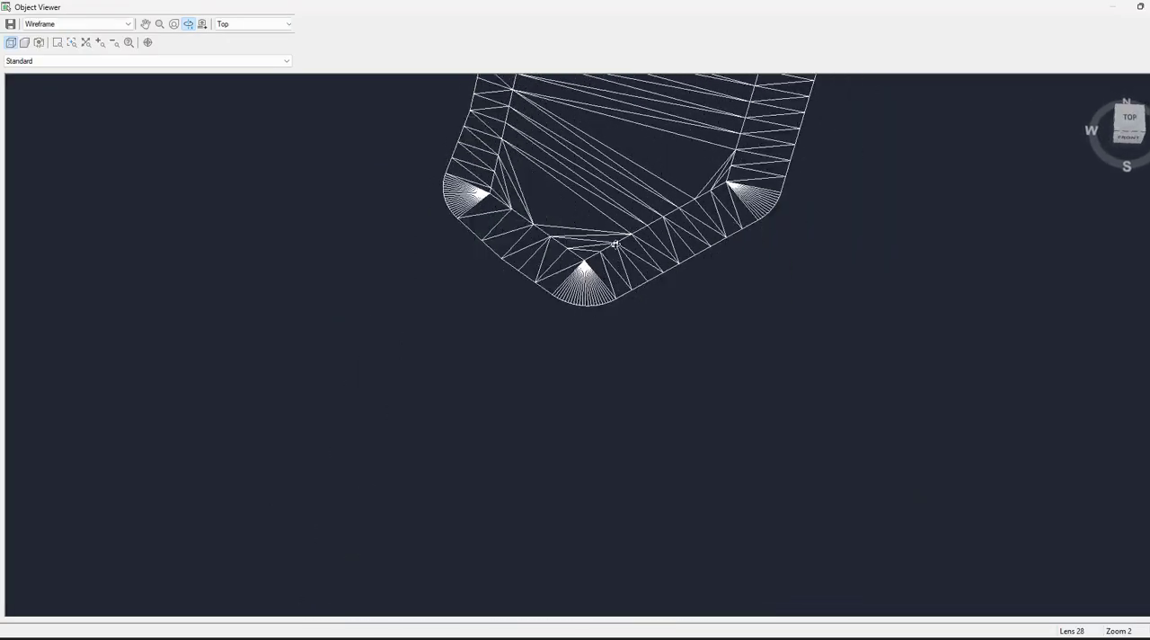
pyautogui.moveTo(584, 267)
pyautogui.mouseDown(button='middle')
pyautogui.moveTo(547, 420)
pyautogui.moveTo(620, 298)
pyautogui.mouseUp(button='middle')
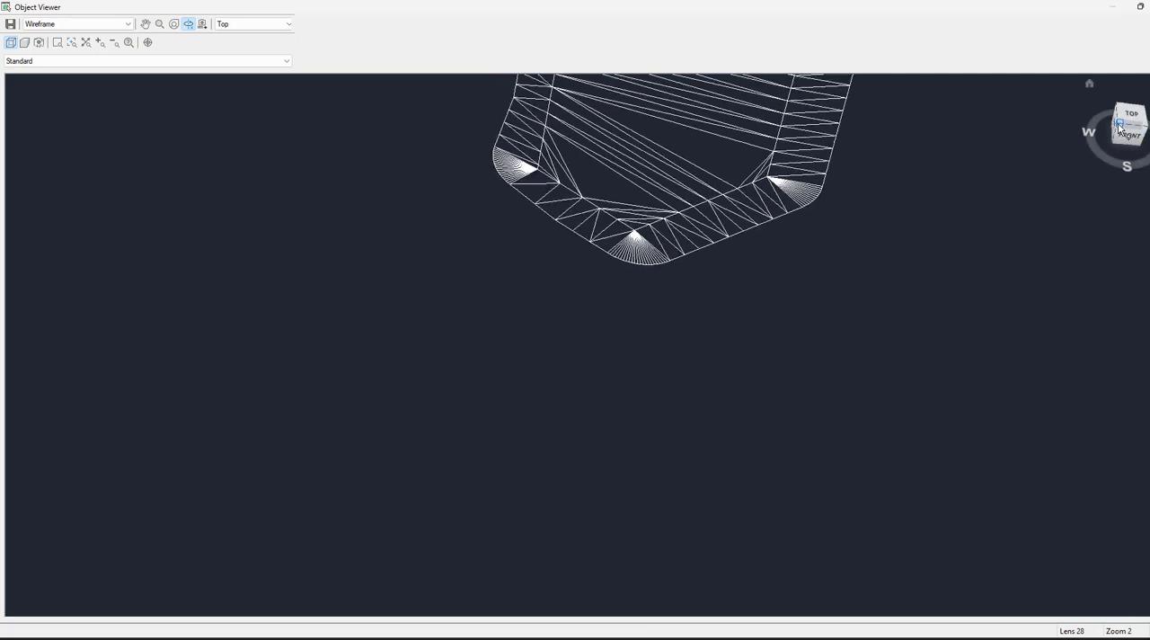
pyautogui.click(1120, 128)
pyautogui.scroll(2, 591, 395)
pyautogui.moveTo(611, 423); pyautogui.dragTo(497, 295)
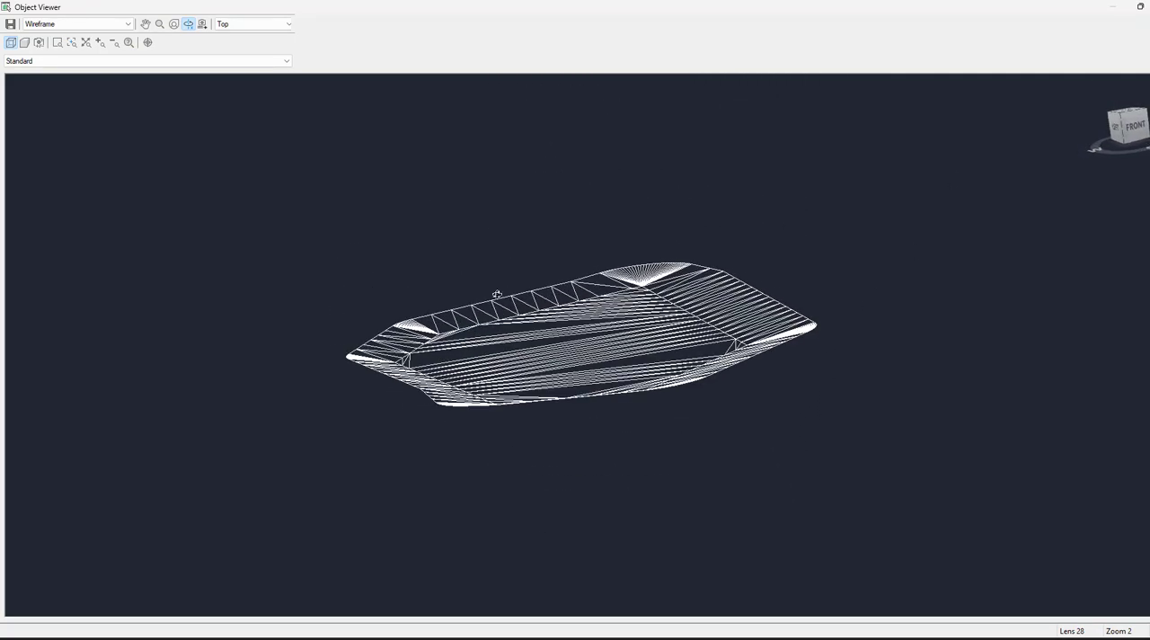
pyautogui.scroll(3, 517, 314)
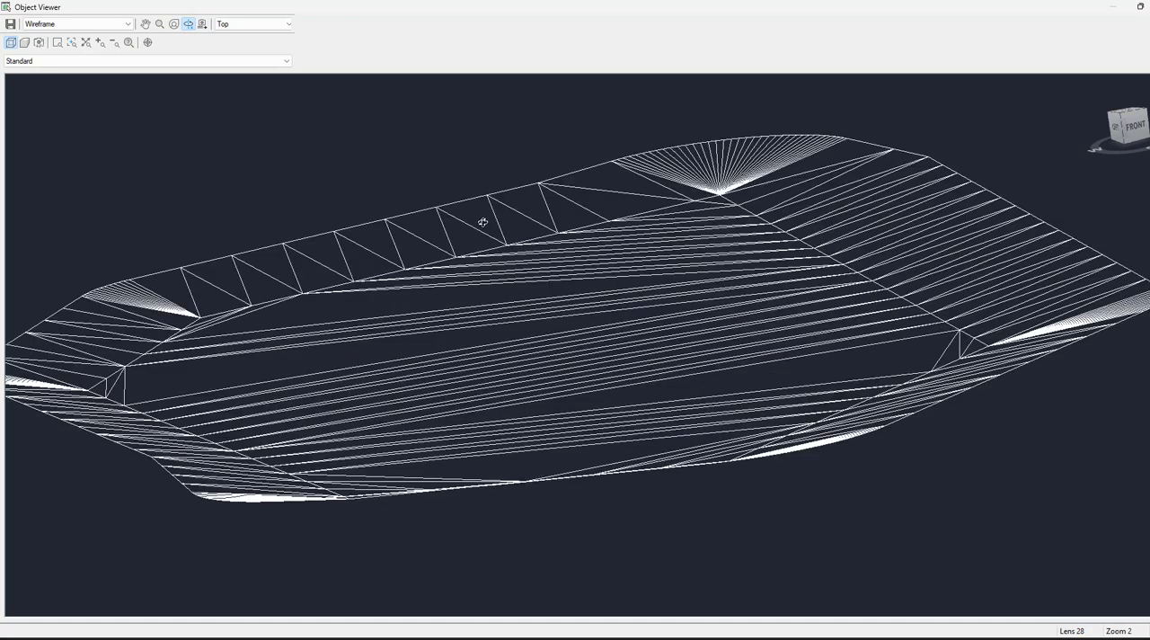
pyautogui.moveTo(947, 230); pyautogui.dragTo(955, 267)
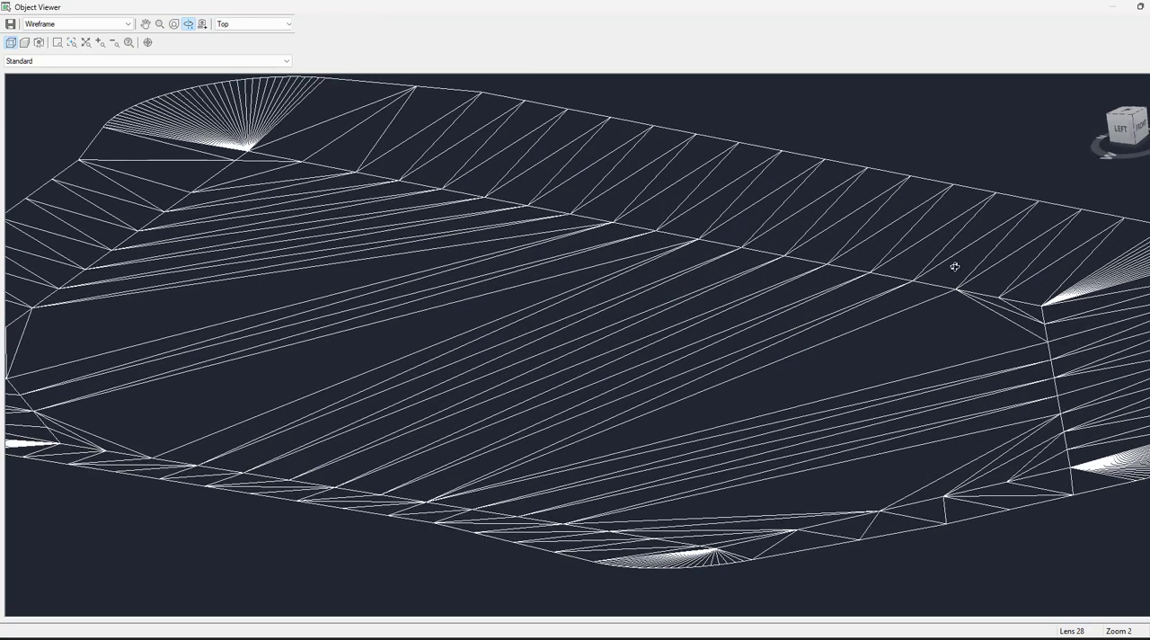
# - Close the 3D review and turn on major and minor contours for plan view in the Pond surface's Standard style
pyautogui.scroll(-3, 735, 363)
pyautogui.press('Escape')
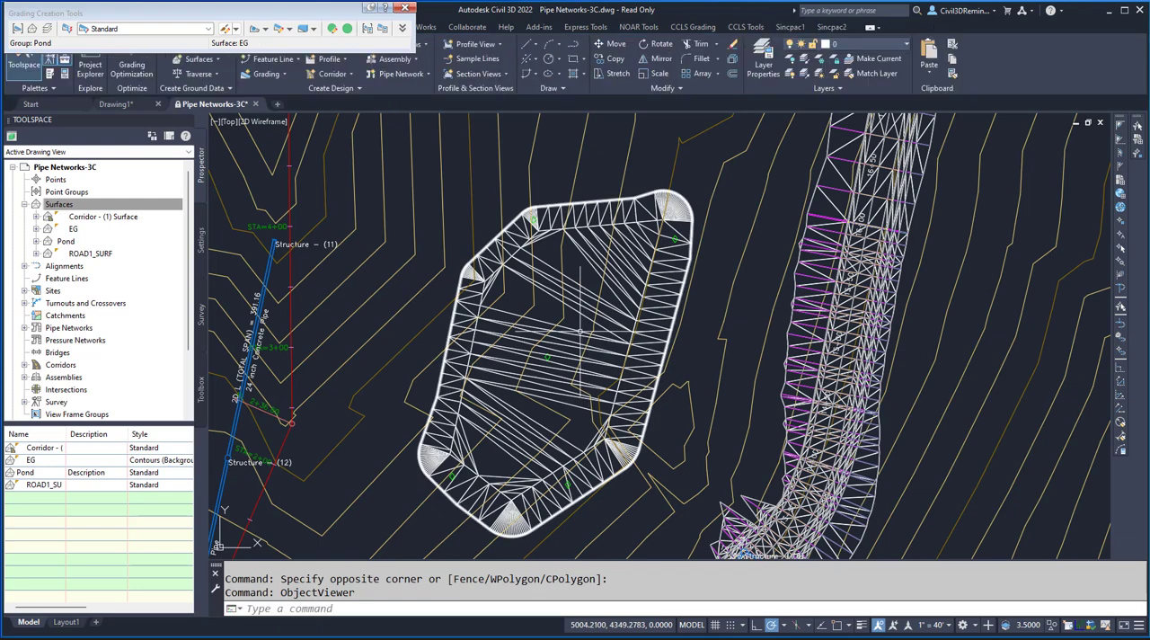
pyautogui.click(572, 332)
pyautogui.rightClick(572, 332)
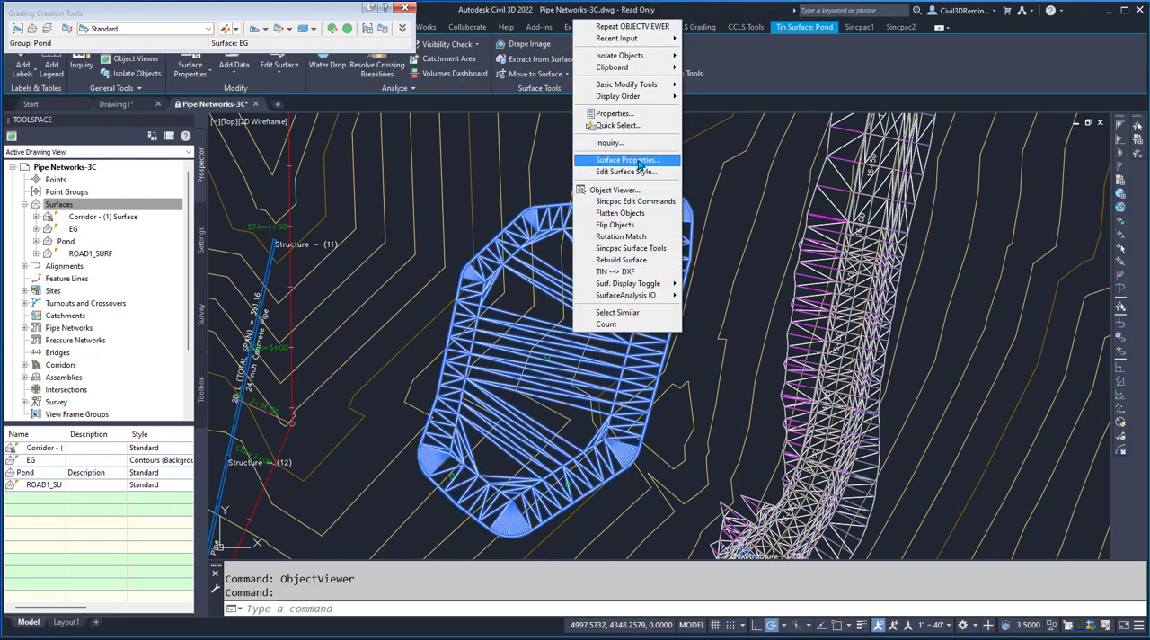
pyautogui.click(647, 190)
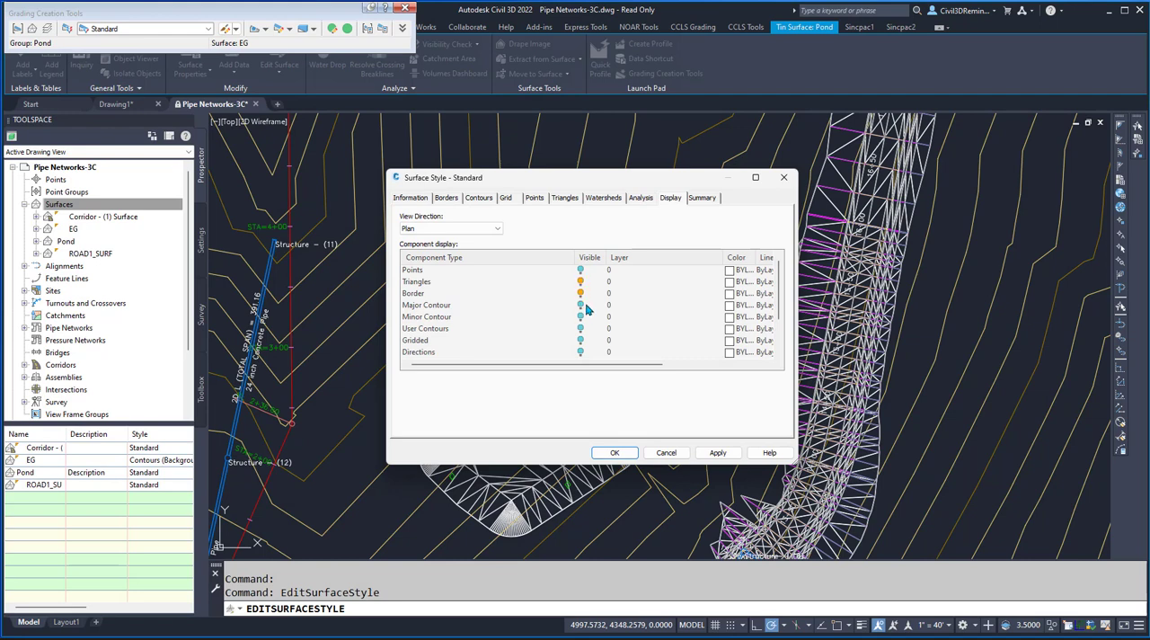
pyautogui.click(580, 304)
pyautogui.click(579, 317)
# - Set the minor contour interval of the Pond surface's Standard style to 0.5 feet and apply the style changes
pyautogui.click(479, 199)
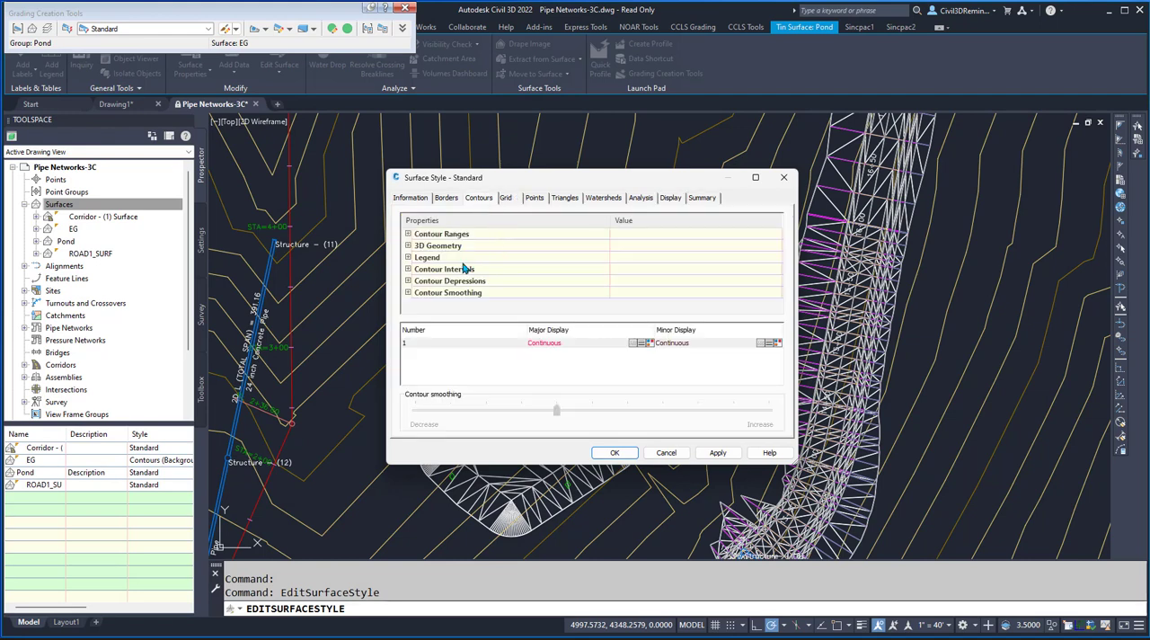
pyautogui.click(408, 268)
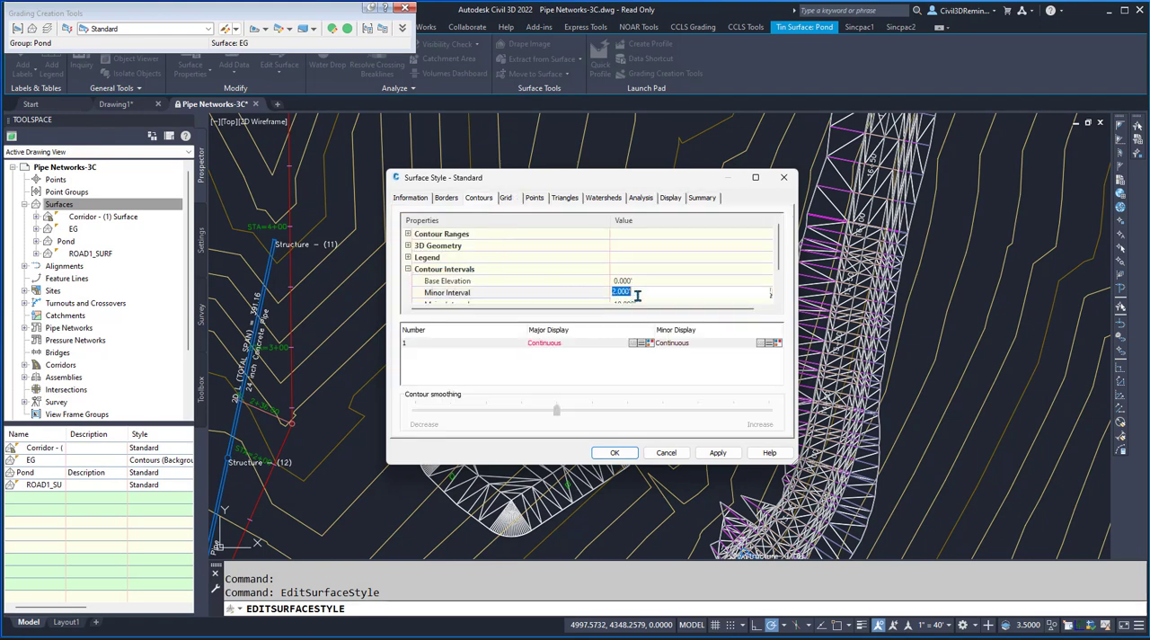
pyautogui.write('1.5')
pyautogui.press('Return')
pyautogui.click(632, 457)
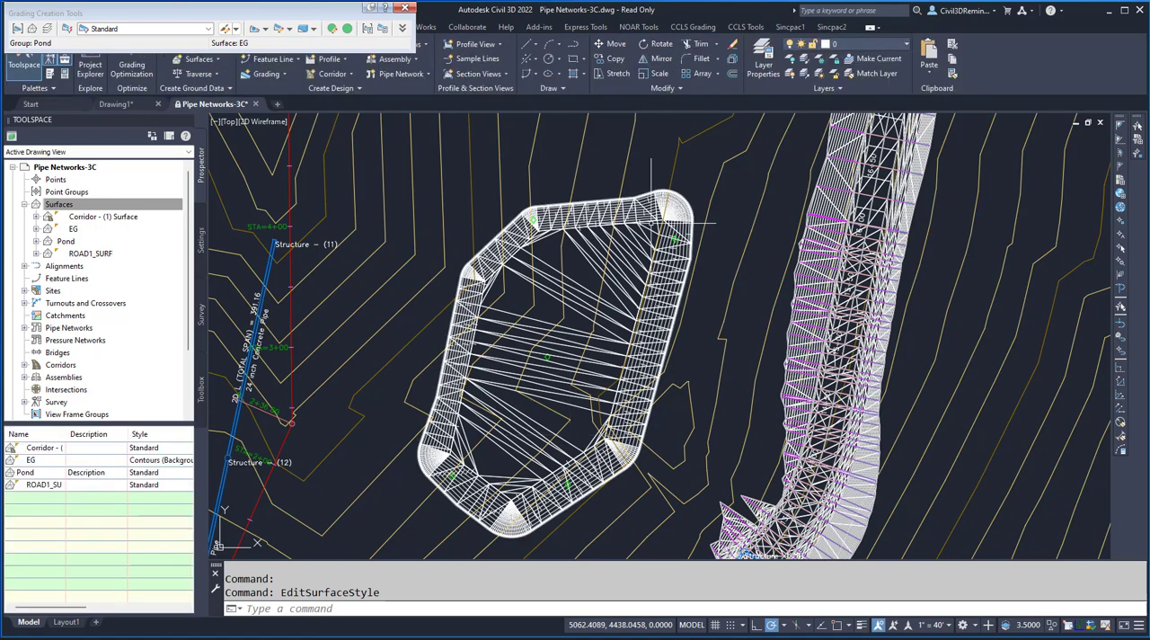
# - Examine the Pond surface's contours along its side slopes and rounded corners, from the north end to the south end
pyautogui.scroll(6, 679, 197)
pyautogui.scroll(-2, 685, 202)
pyautogui.moveTo(519, 404); pyautogui.dragTo(680, 333, button='middle')
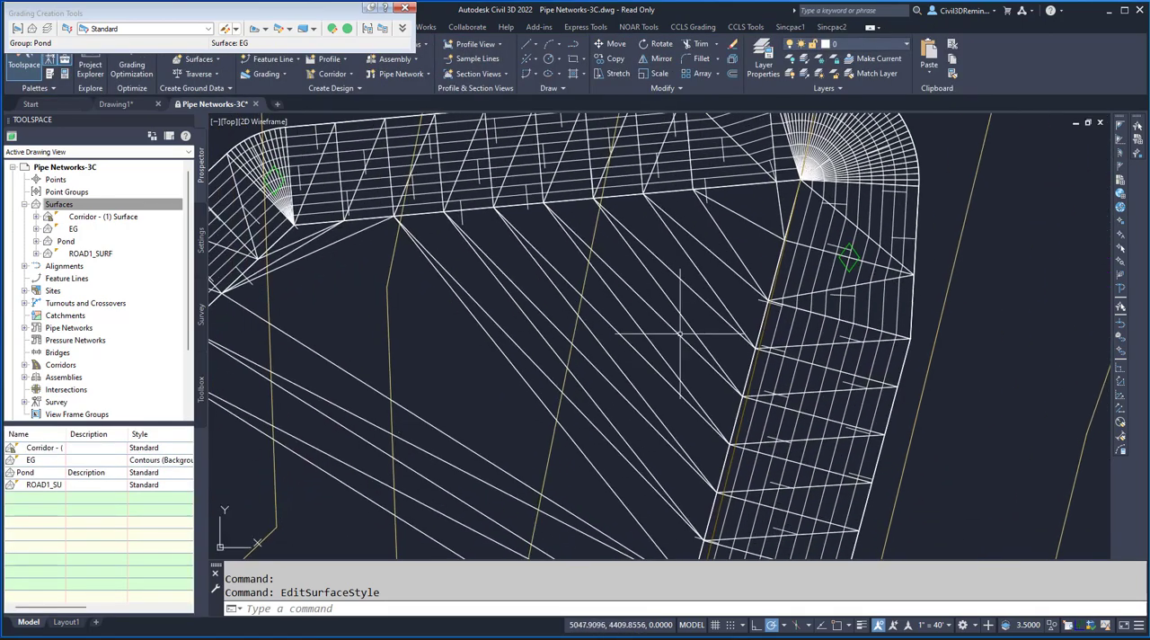
pyautogui.scroll(-2, 648, 377)
pyautogui.moveTo(506, 445); pyautogui.dragTo(561, 416, button='middle')
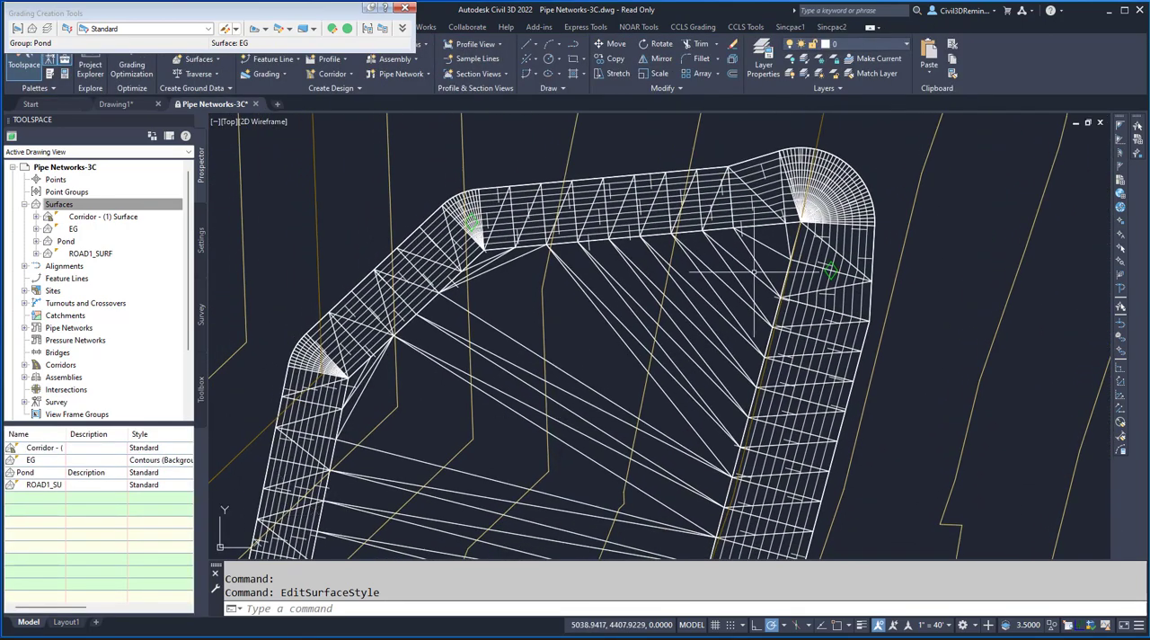
pyautogui.scroll(-2, 782, 222)
pyautogui.moveTo(559, 464); pyautogui.dragTo(557, 408, button='middle')
pyautogui.scroll(-1, 551, 399)
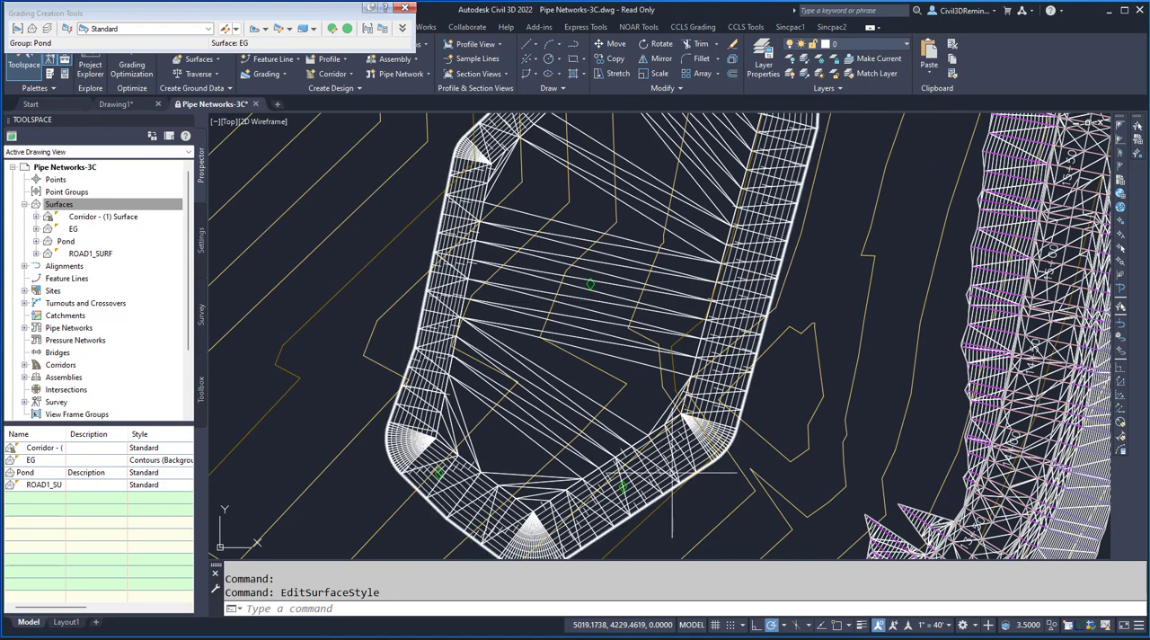